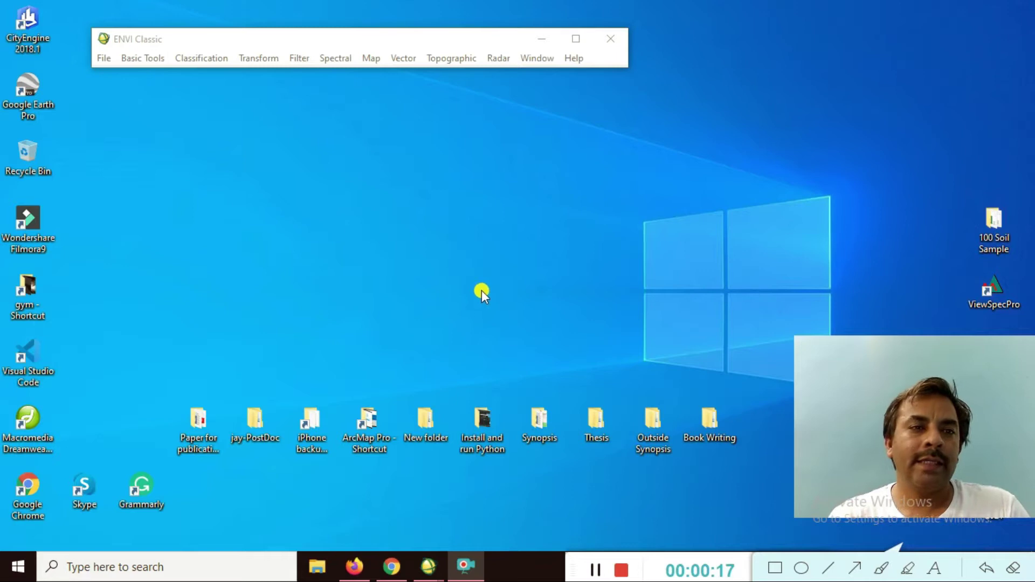
click(102, 56)
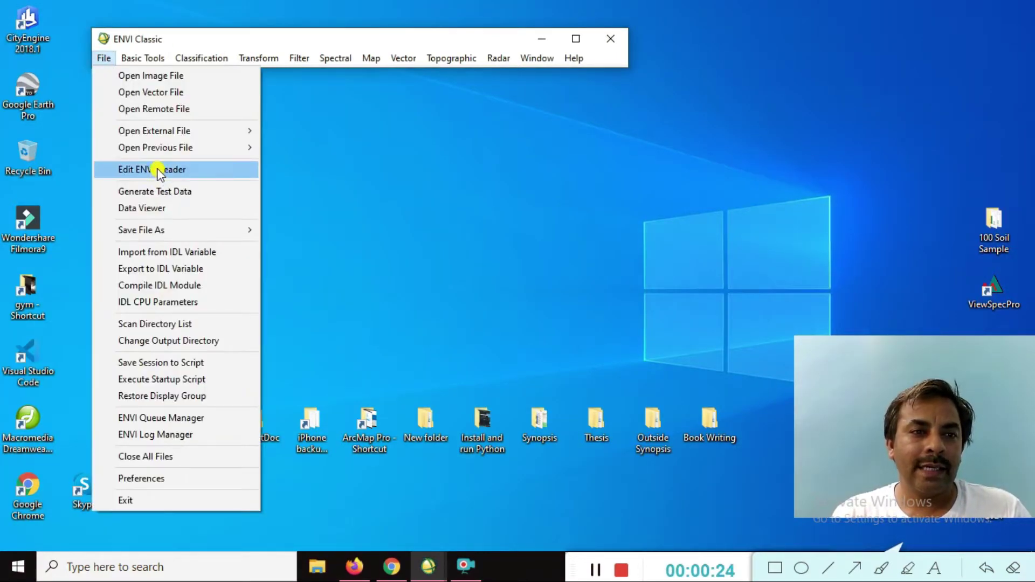
mouse_move(155, 140)
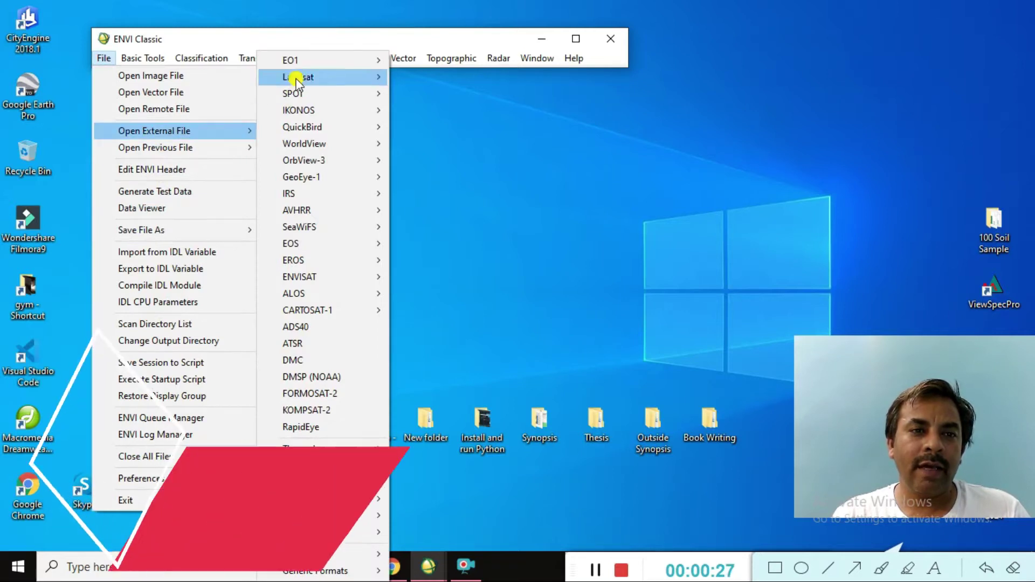
mouse_move(297, 67)
click(420, 59)
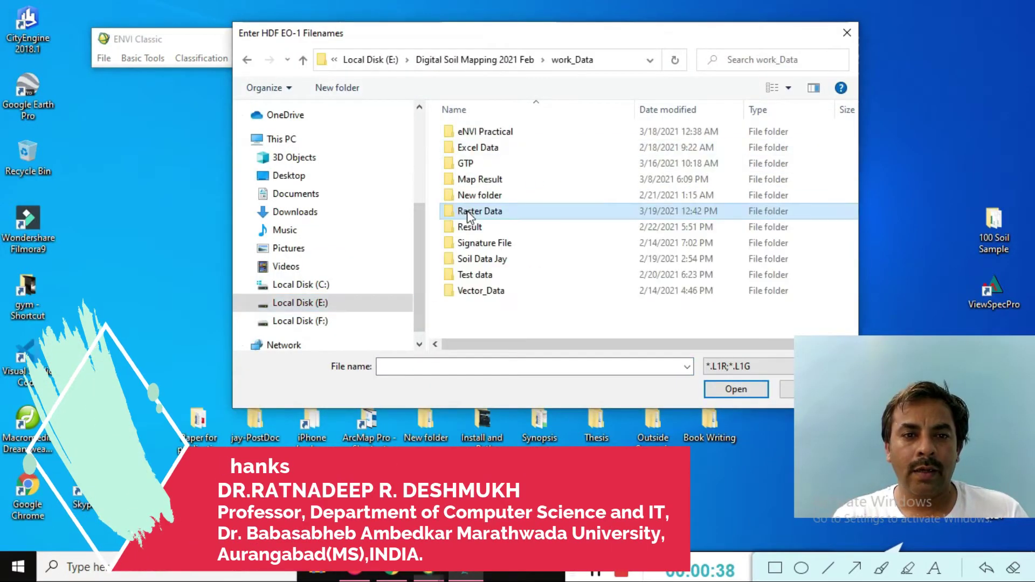
double_click(488, 212)
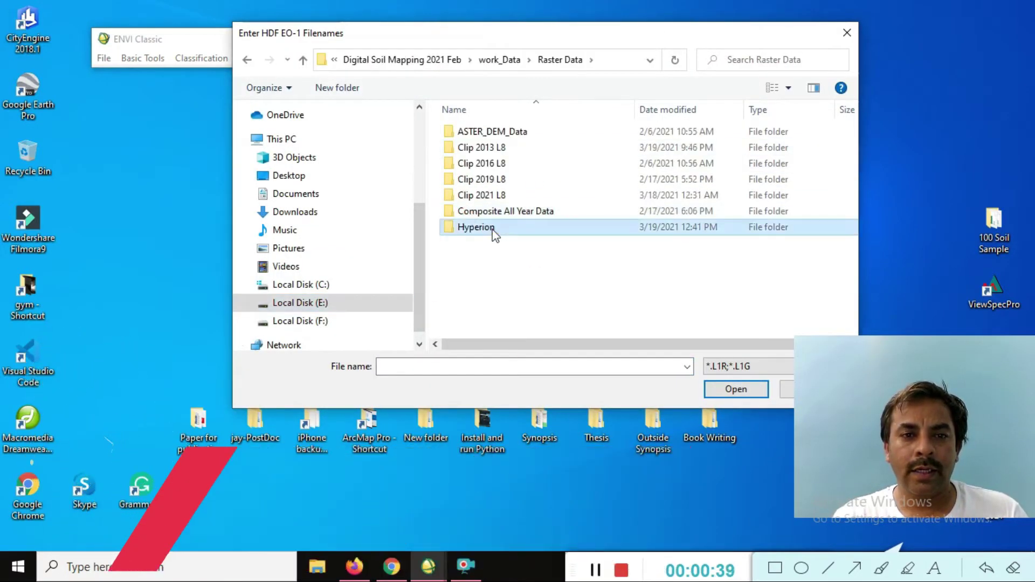
double_click(501, 228)
double_click(487, 138)
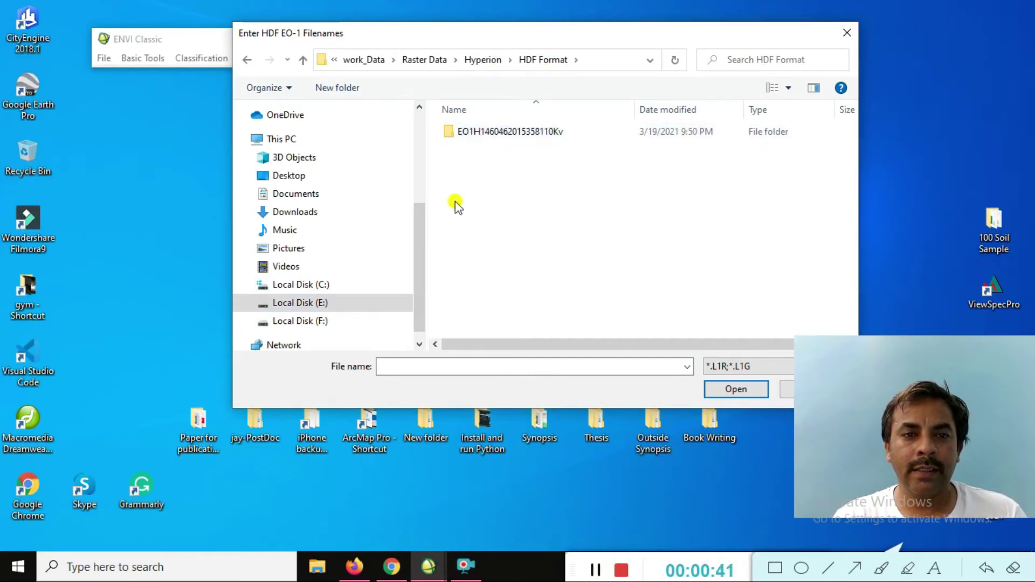
click(489, 135)
click(736, 389)
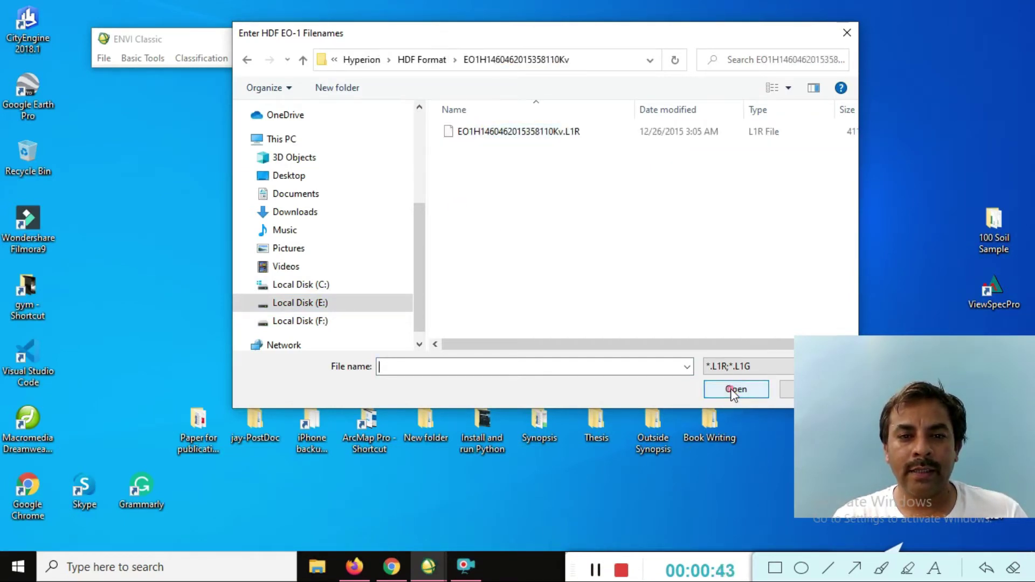
click(518, 131)
click(736, 389)
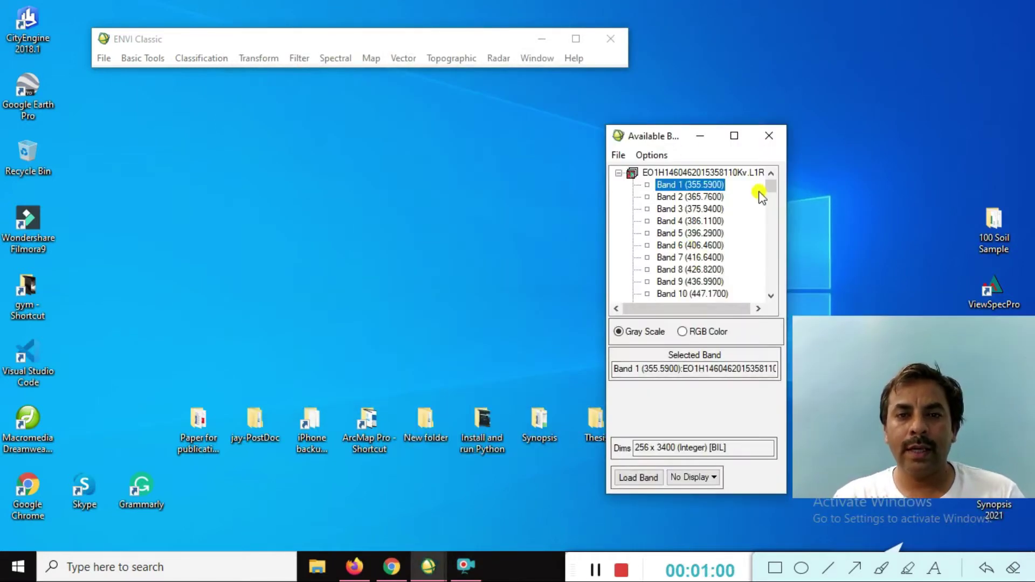
- Display Bands 234, 210, 208 and 180 in turn as gray-scale images in Display #1
drag(771, 195, 768, 310)
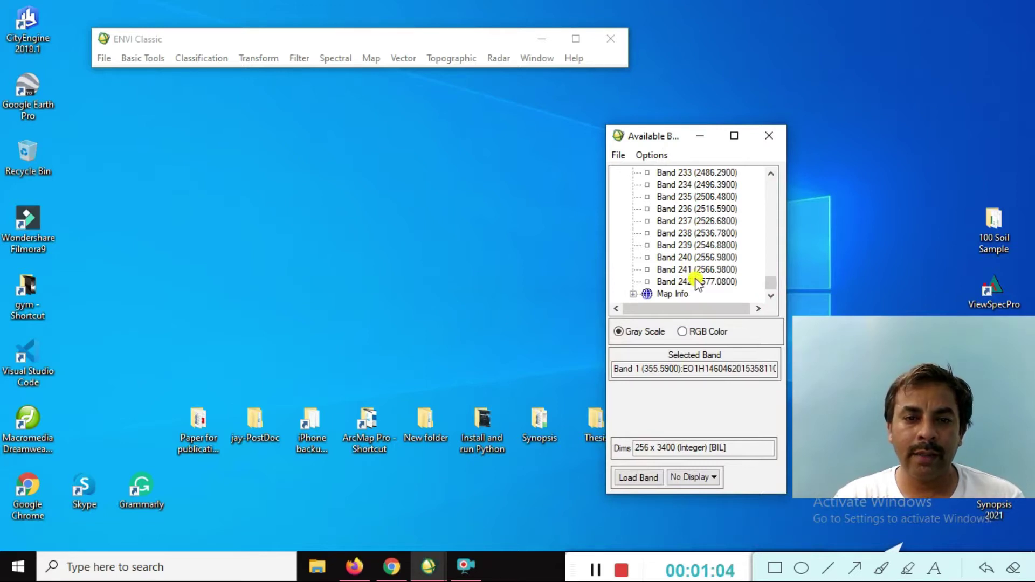
double_click(672, 185)
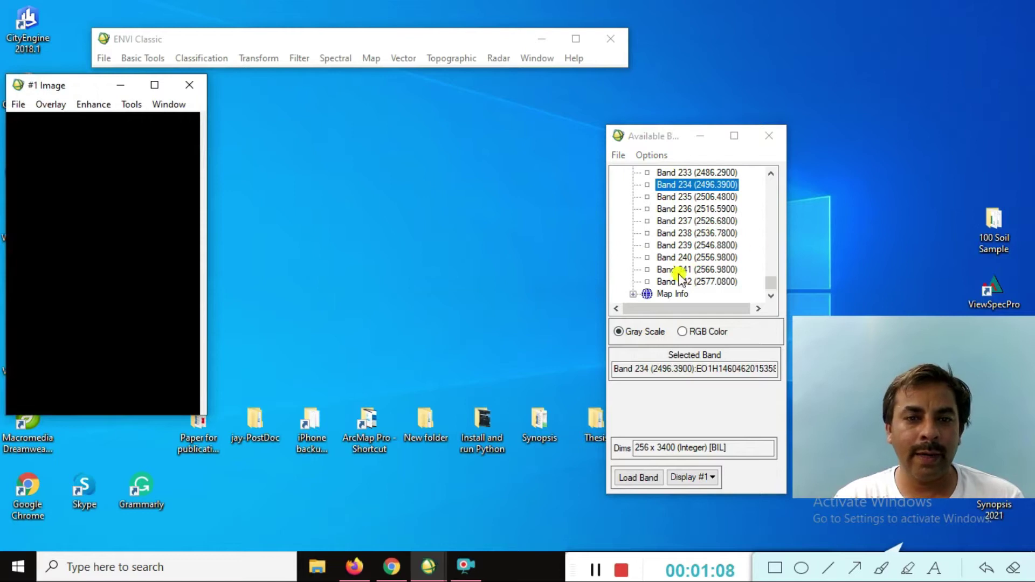
scroll(674, 258, up, 10)
click(674, 257)
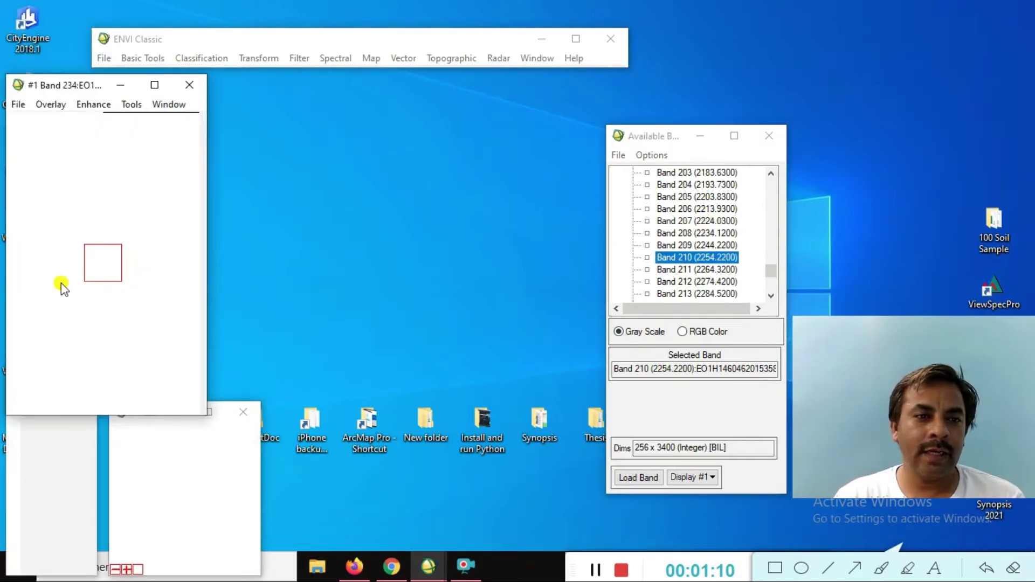
click(701, 233)
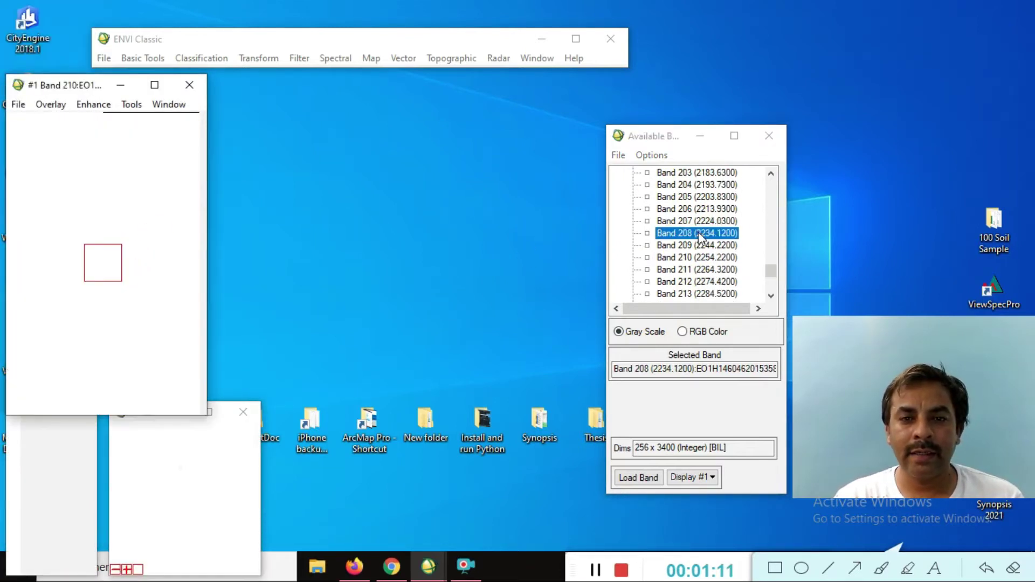
scroll(701, 268, up, 9)
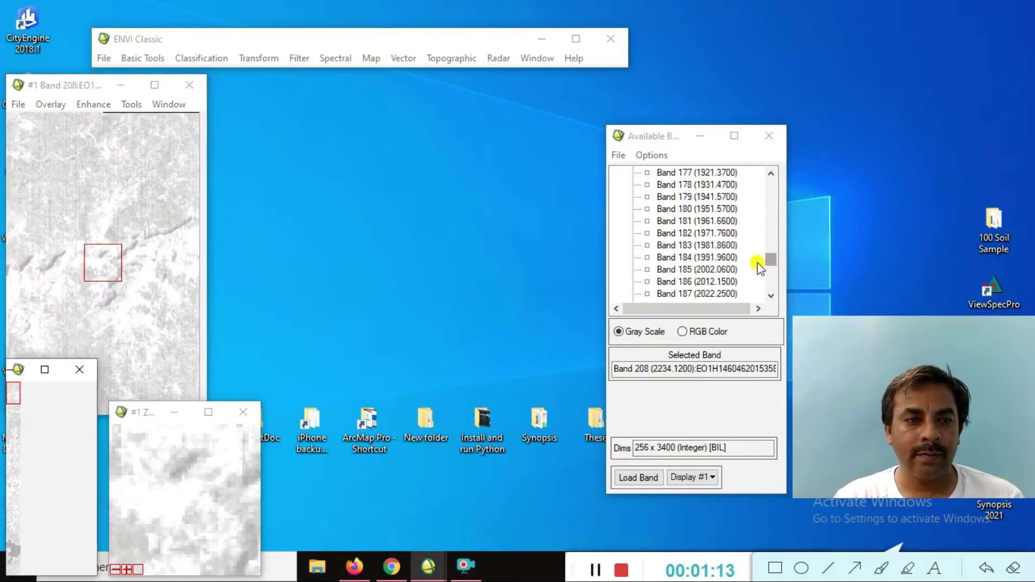
click(690, 209)
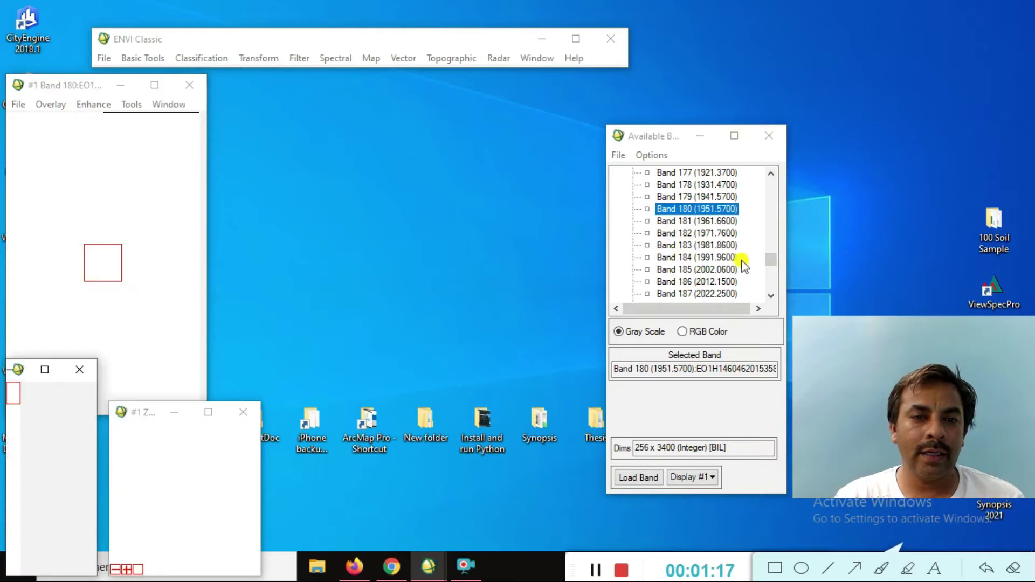
- Load Band 169 (1840.58) and move the viewed and zoomed areas to another image part
scroll(705, 263, up, 4)
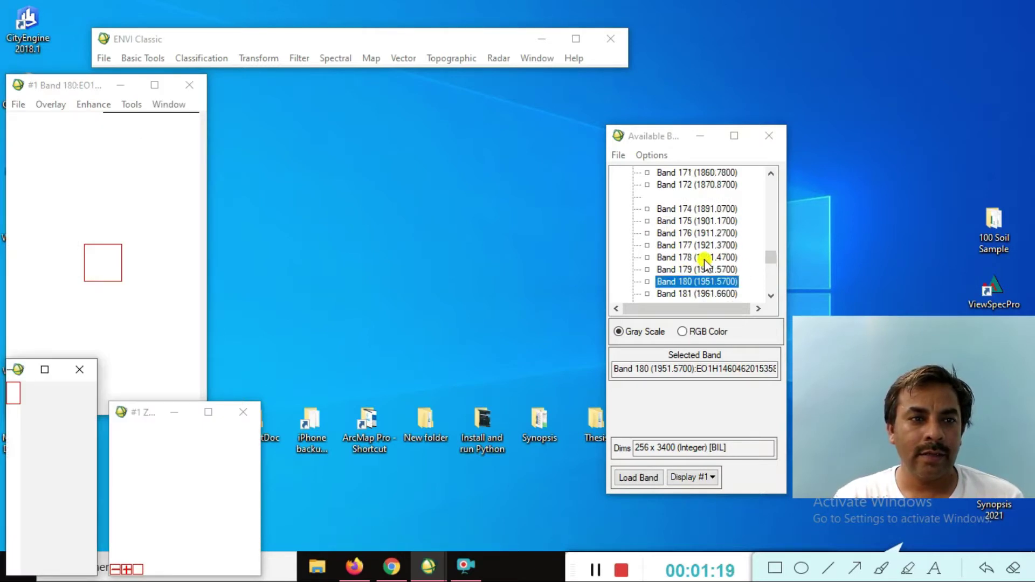
click(701, 222)
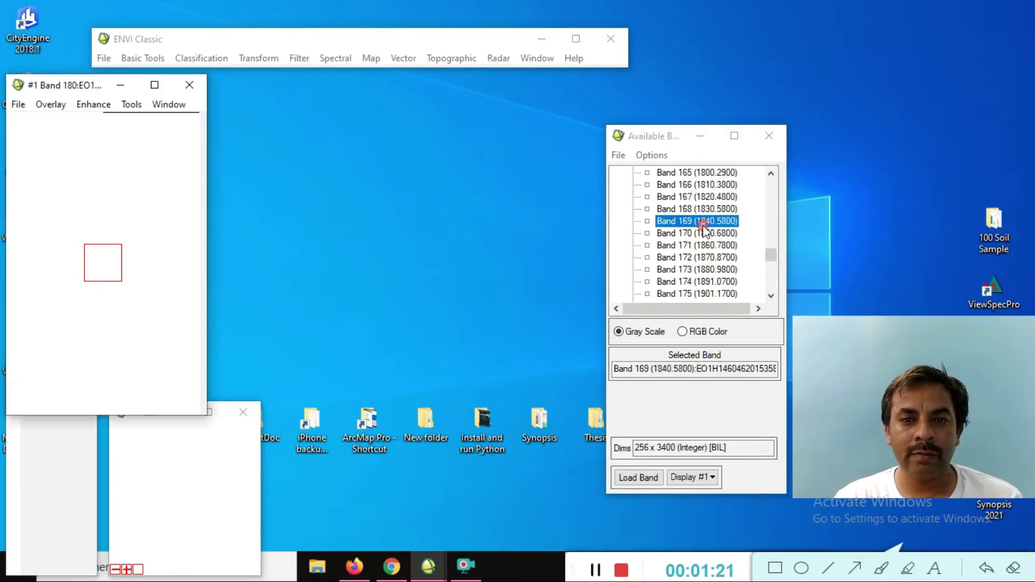
double_click(701, 221)
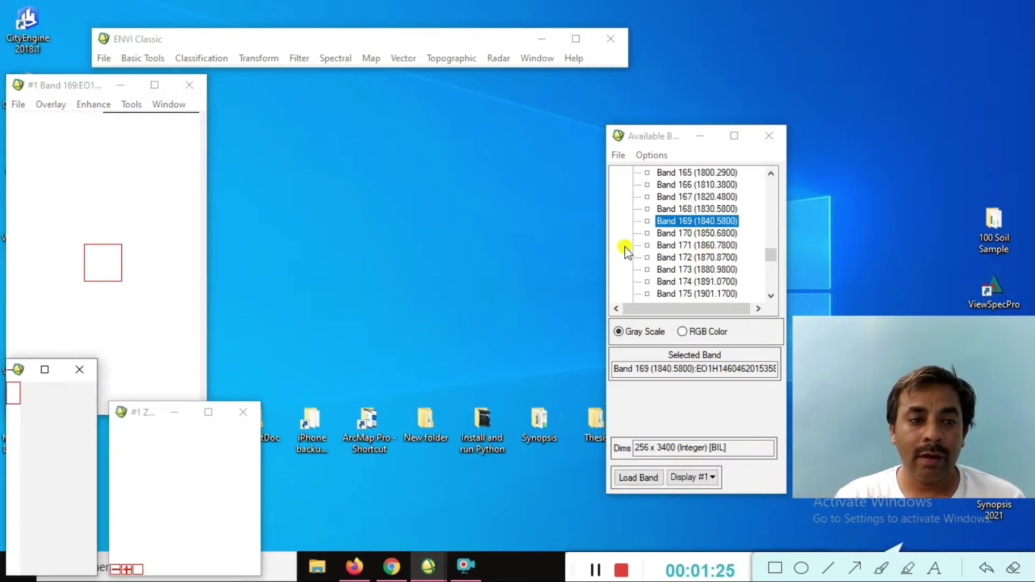
click(65, 418)
click(168, 181)
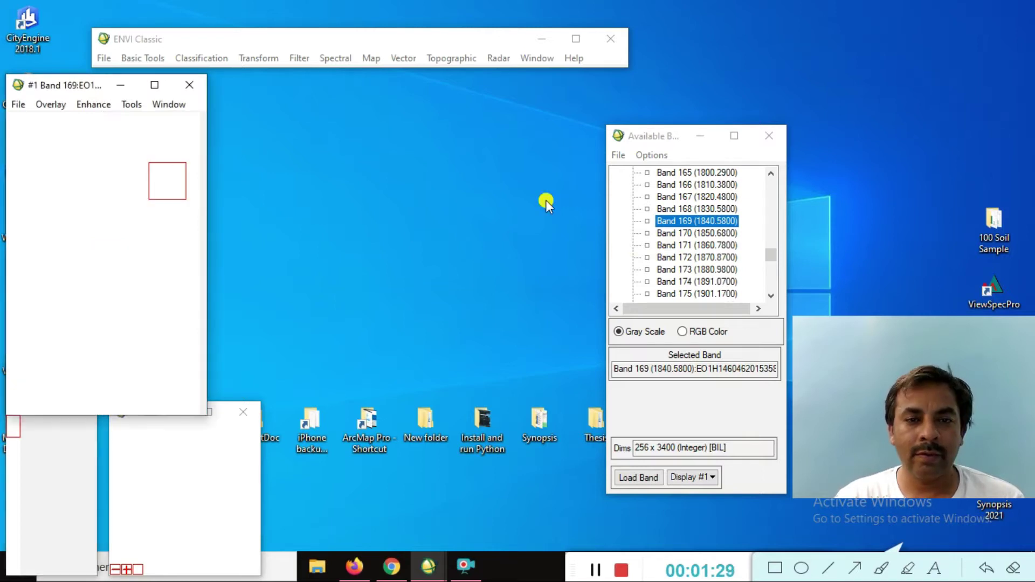
- Display Bands 138, 25, then 24 (589.62), and drag the image windows rightward
scroll(733, 259, up, 10)
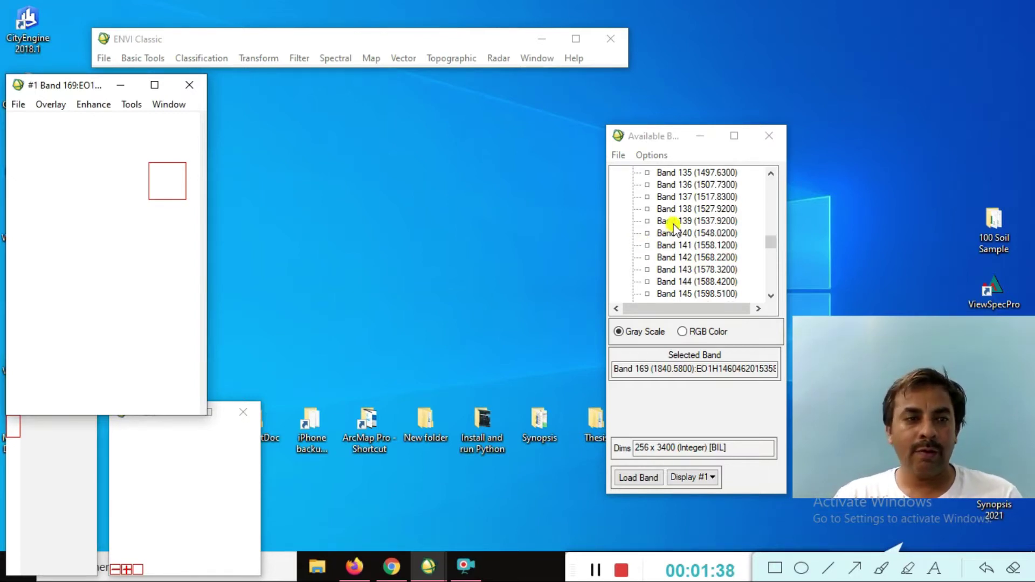
click(689, 209)
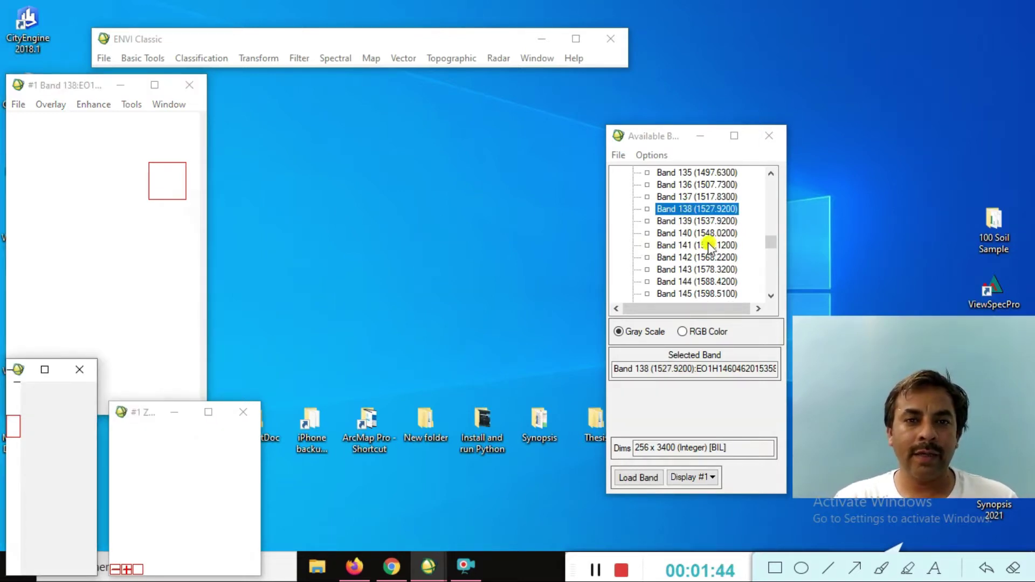
drag(785, 242, 779, 194)
double_click(686, 233)
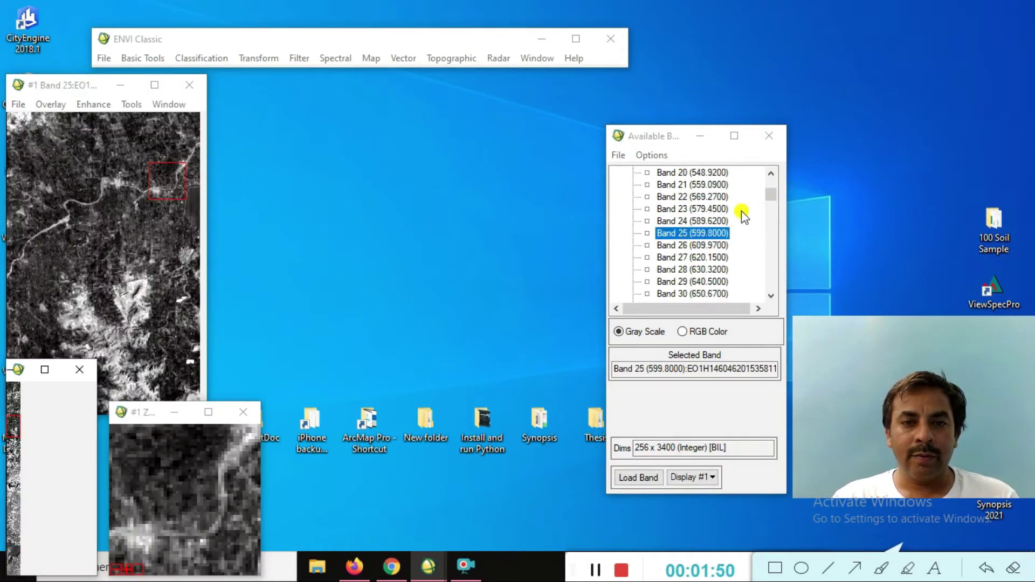
double_click(694, 221)
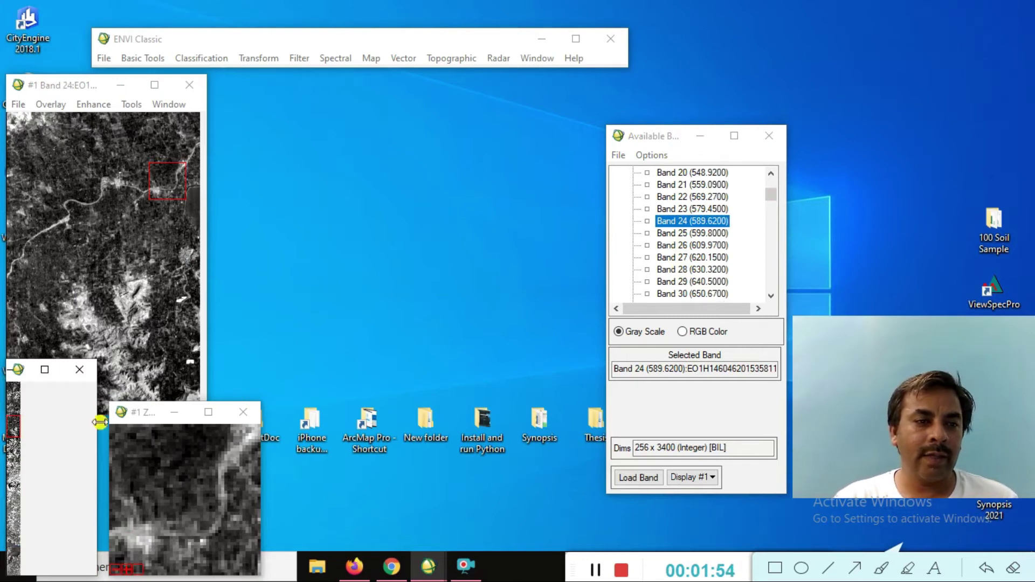
drag(92, 86, 266, 85)
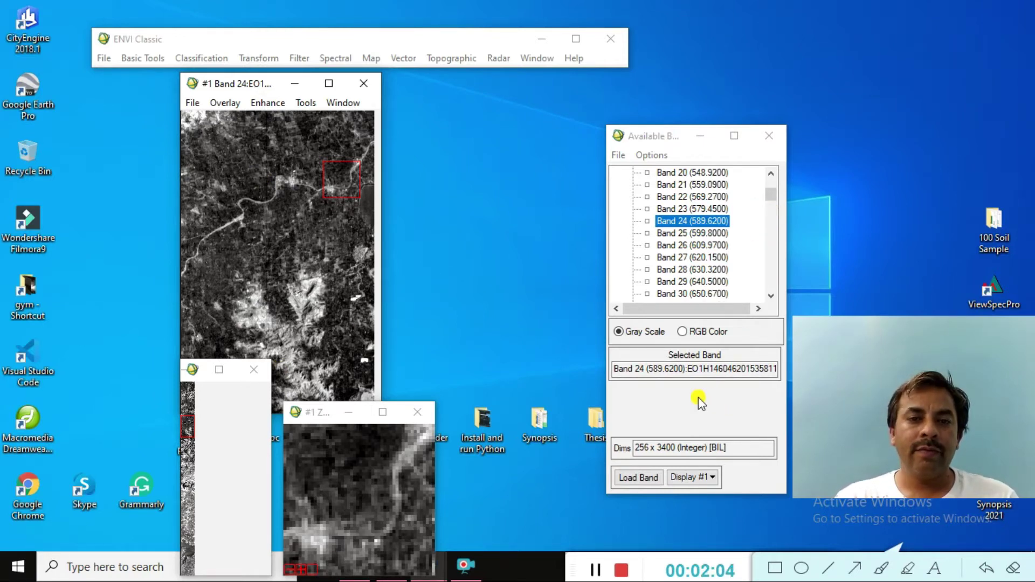
- Choose File > Save File As > ENVI Standard to bring up the New File Builder
click(103, 59)
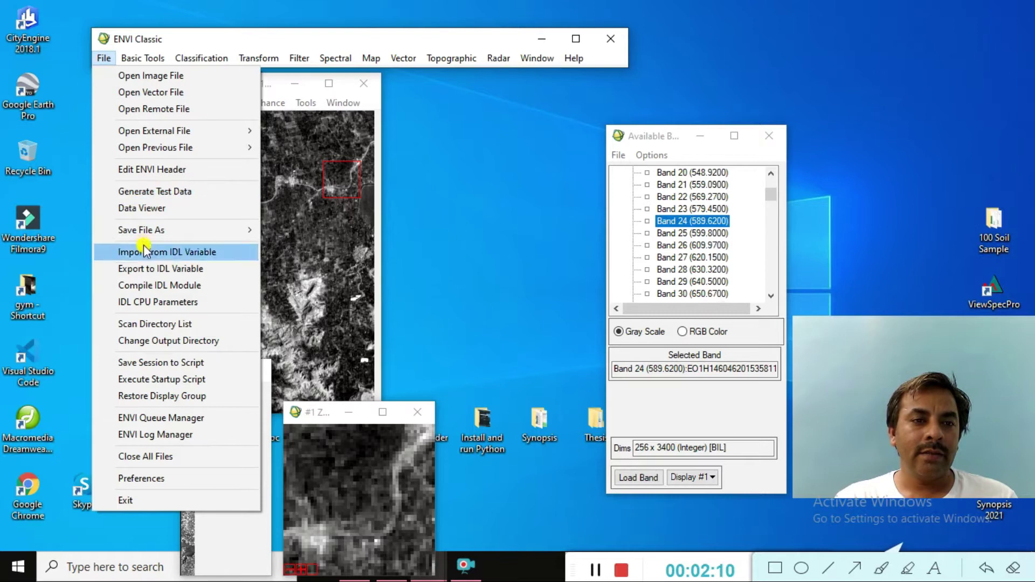
mouse_move(144, 230)
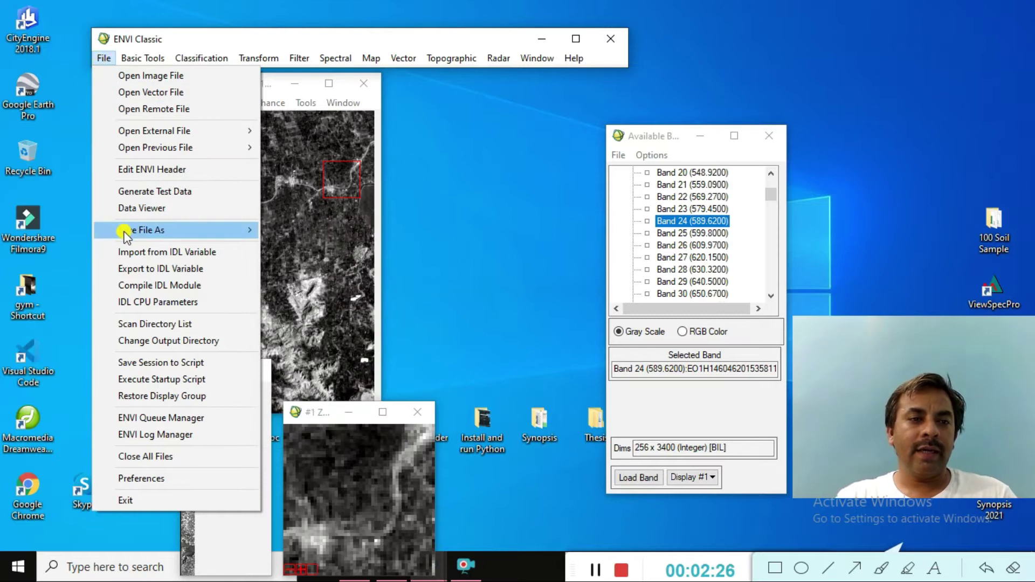
click(334, 230)
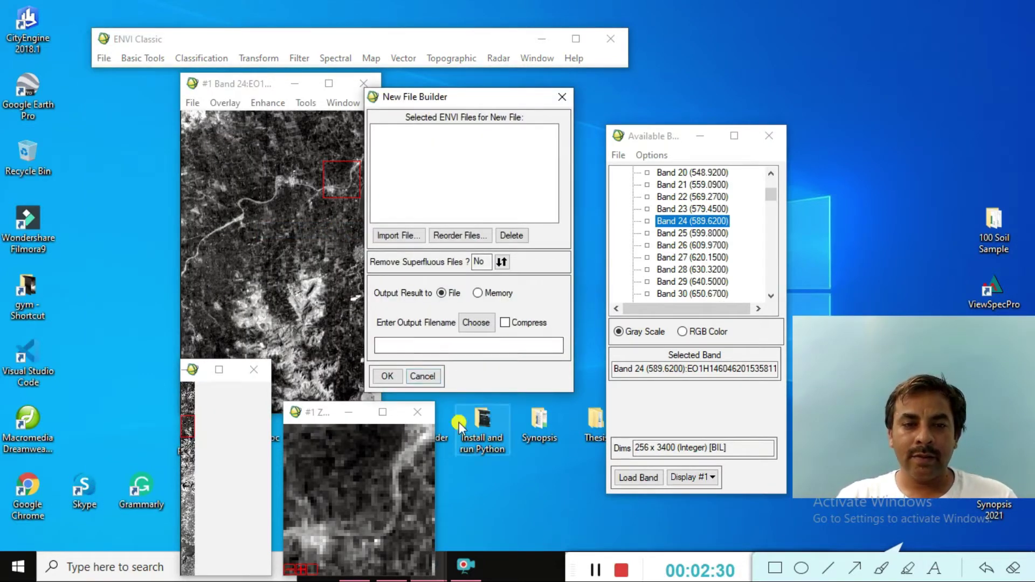
- Import the Hyperion L1R file into the New File Builder
click(398, 235)
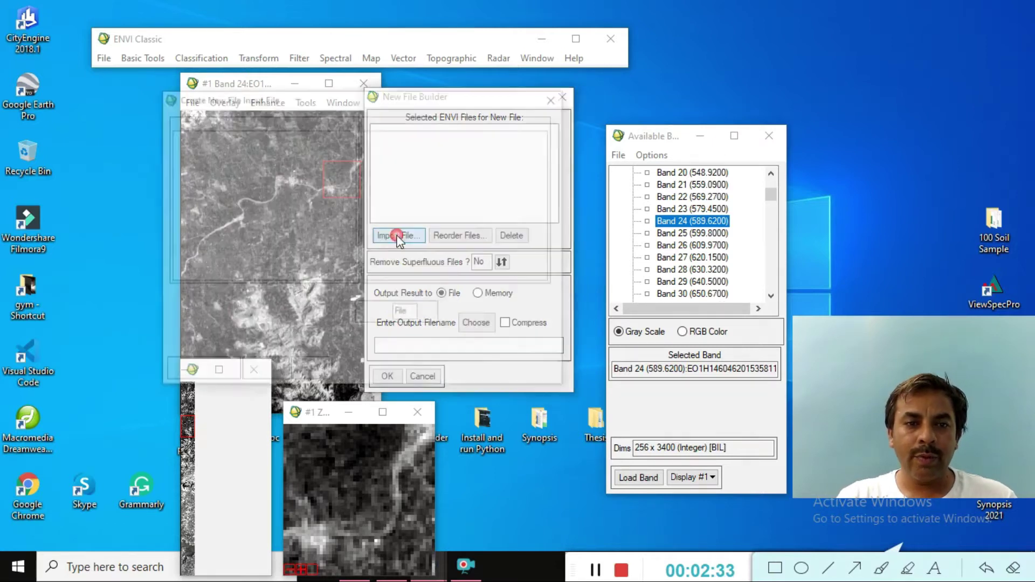
click(238, 135)
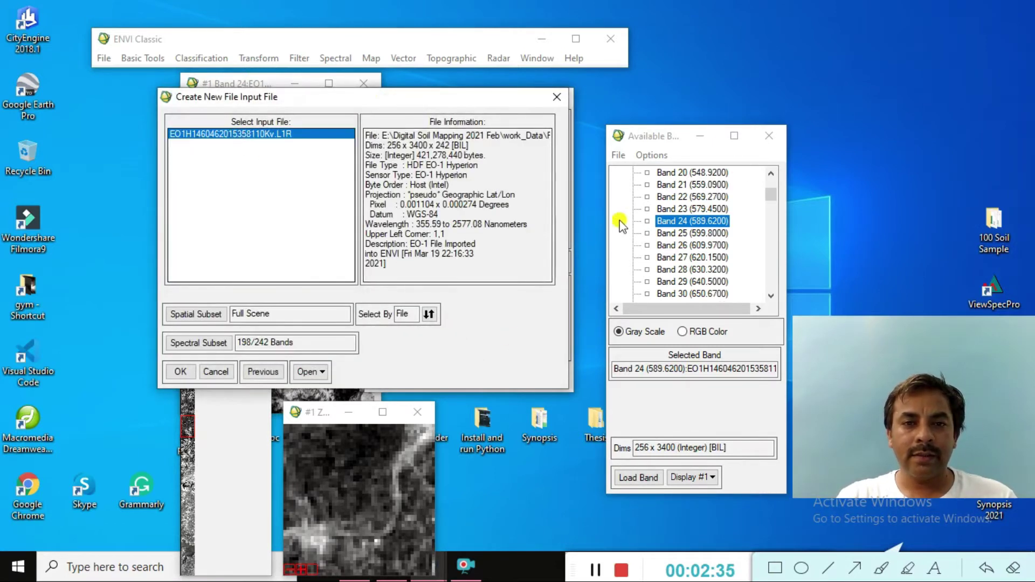
click(180, 372)
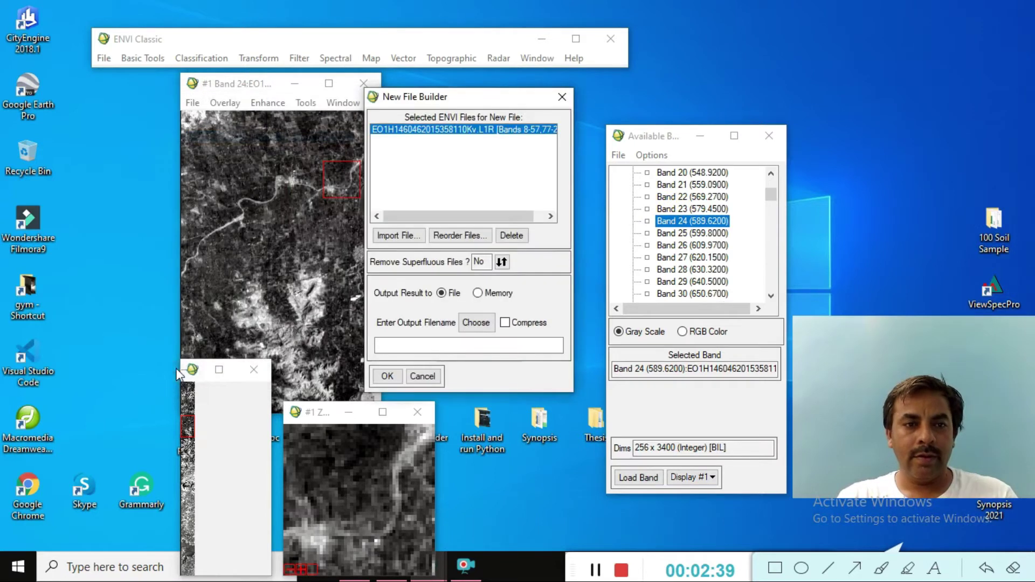
- Reopen the L1R file's input settings and point out its 198/242-band spectral subset
click(399, 234)
click(218, 137)
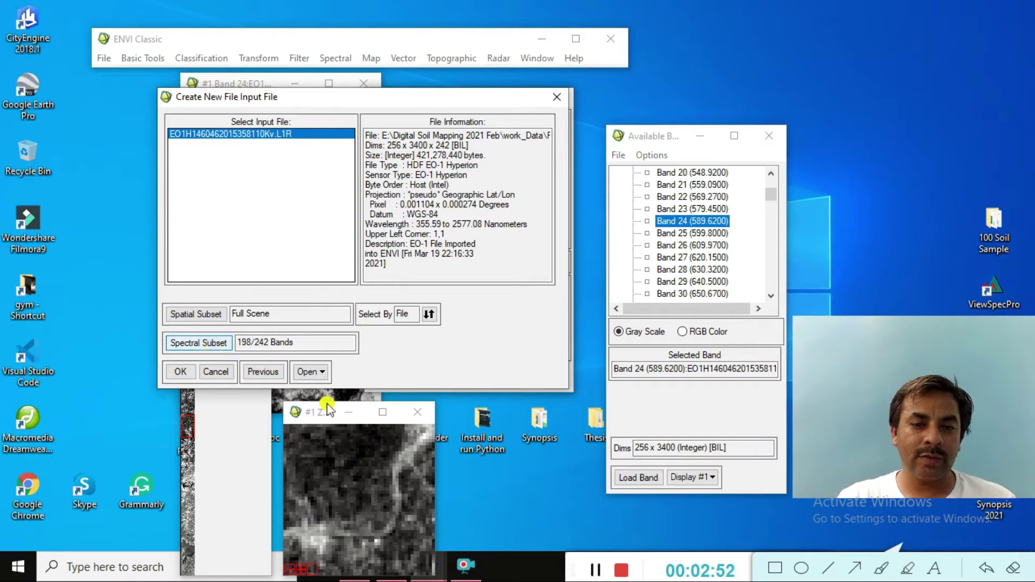
click(776, 569)
mouse_move(161, 329)
mouse_down()
mouse_move(212, 354)
mouse_move(392, 360)
mouse_up()
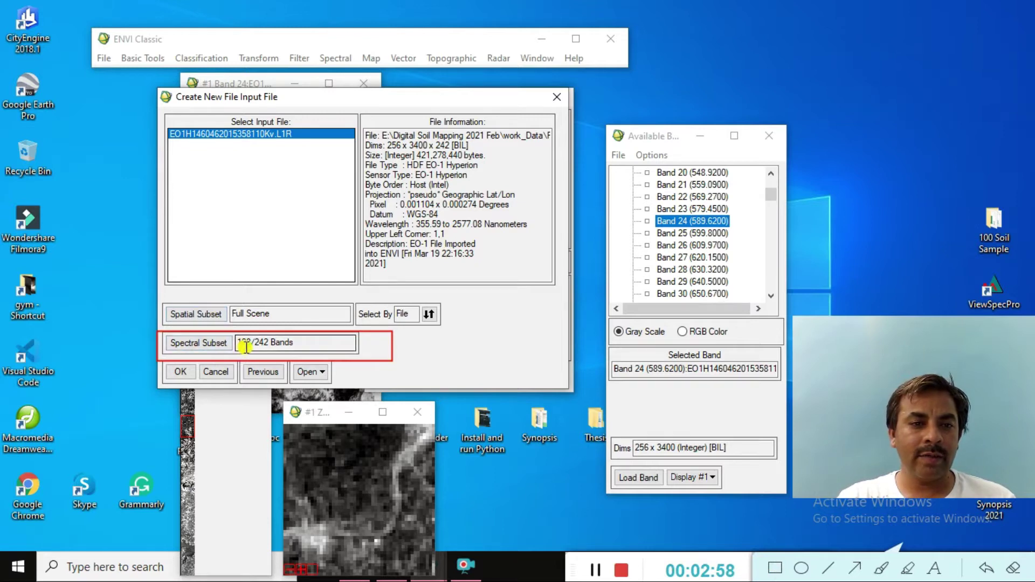
drag(254, 343, 281, 343)
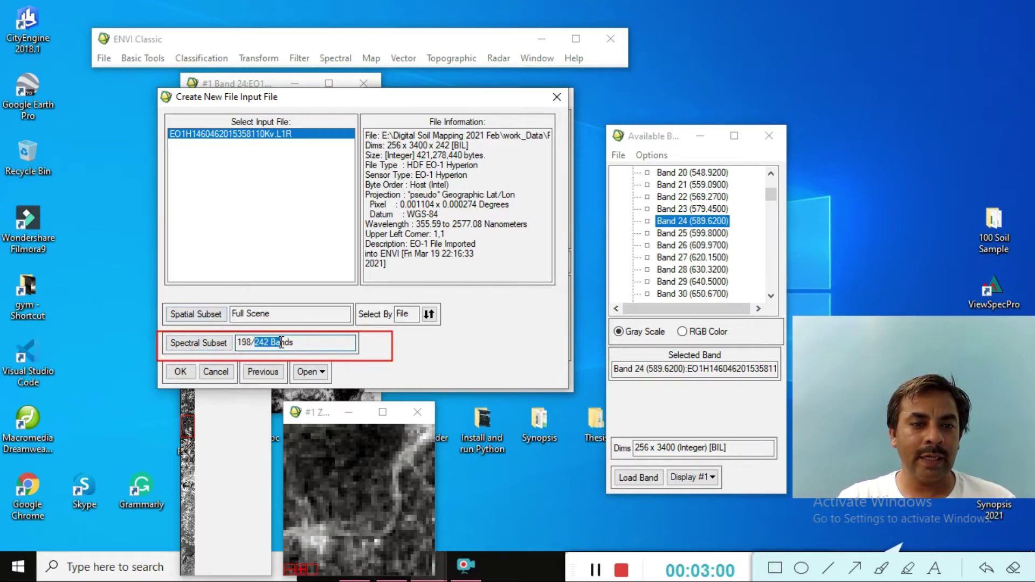
click(240, 341)
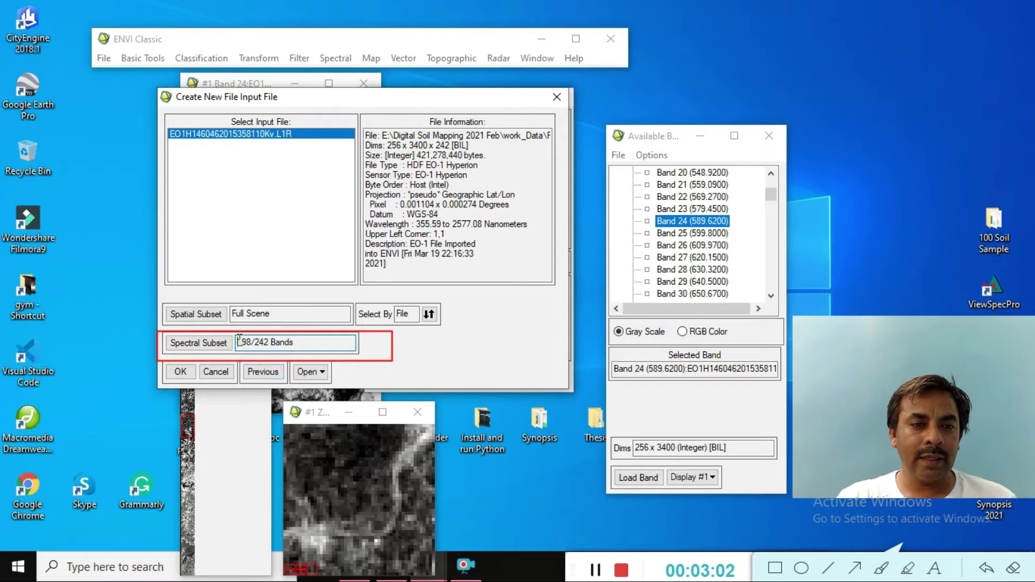
drag(247, 341, 252, 342)
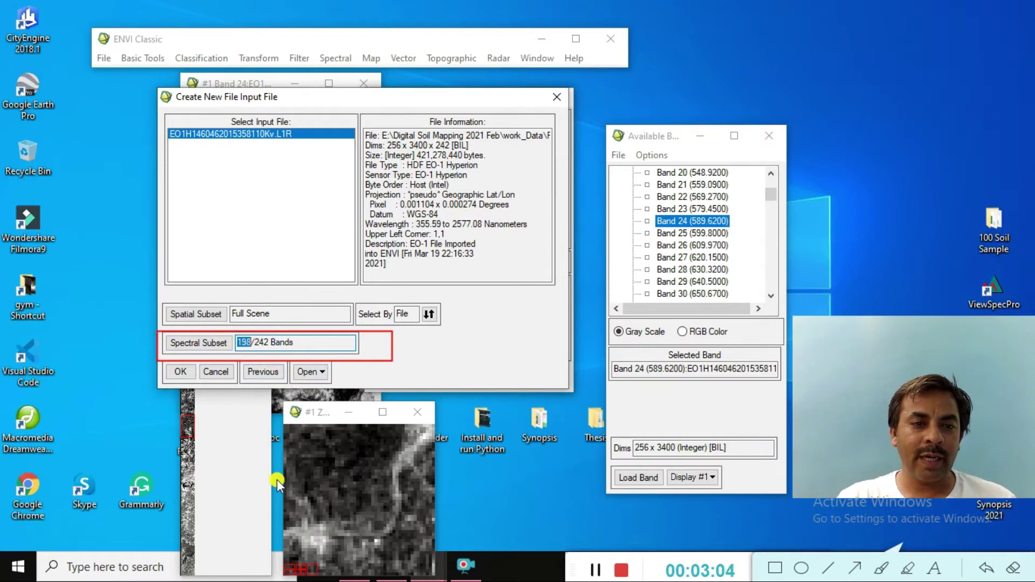
- In the spectral subset list, select Band 8 alone and then apply the bad bands list
click(189, 342)
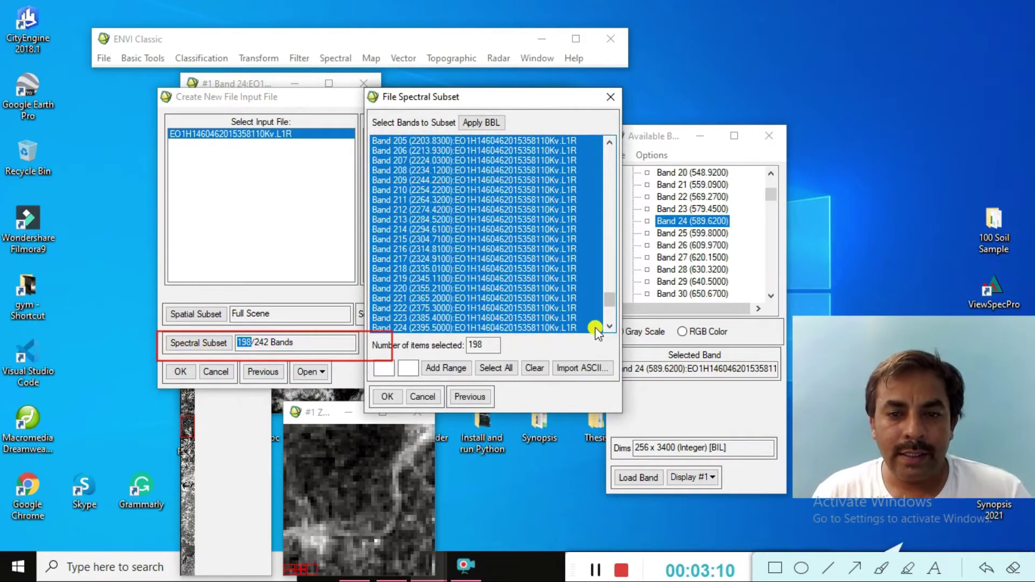
drag(613, 302, 635, 153)
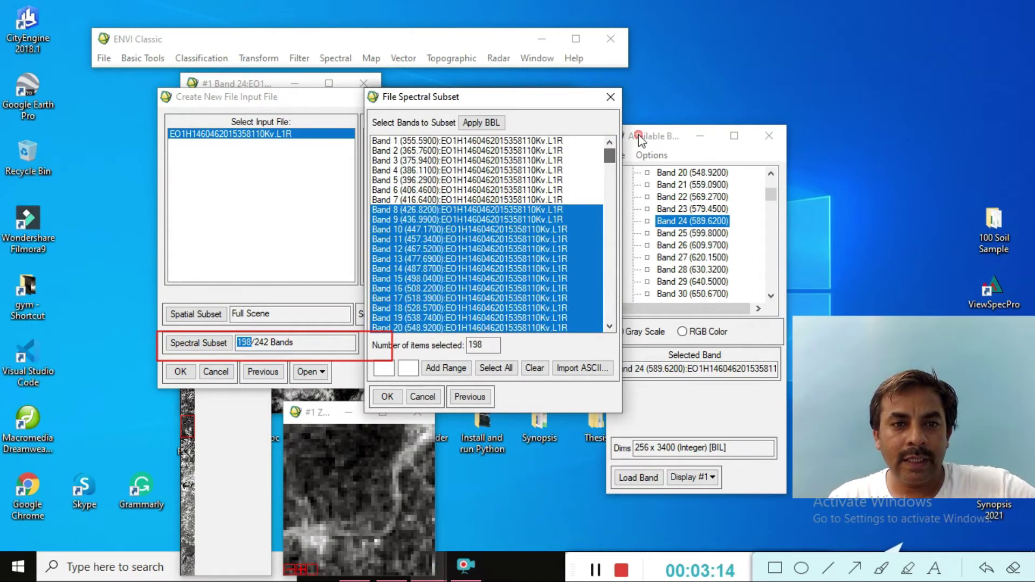
click(507, 170)
click(497, 209)
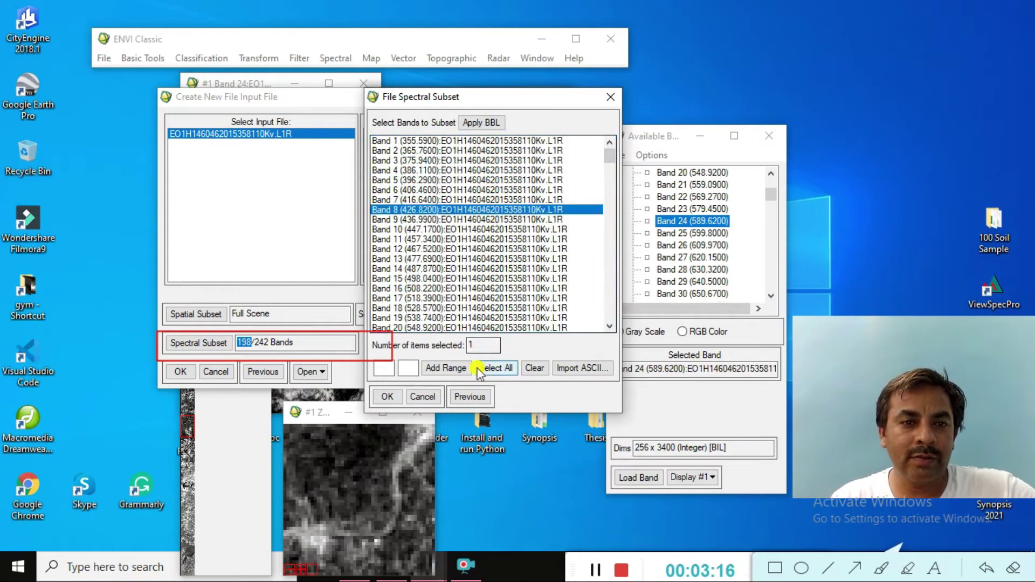
click(475, 123)
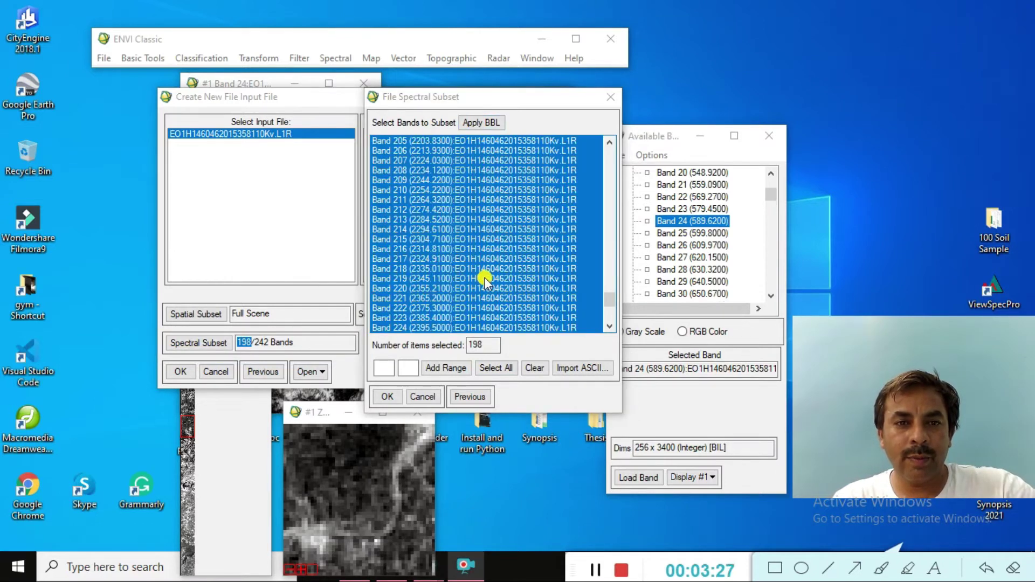
- Scroll up and down through the band list to review which bands are selected
scroll(512, 250, down, 6)
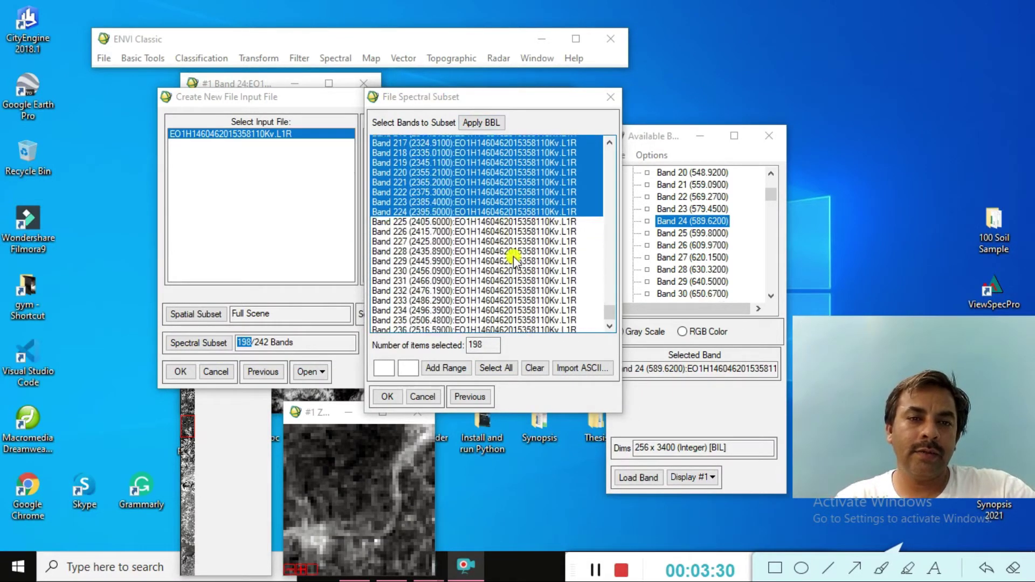
scroll(510, 262, up, 12)
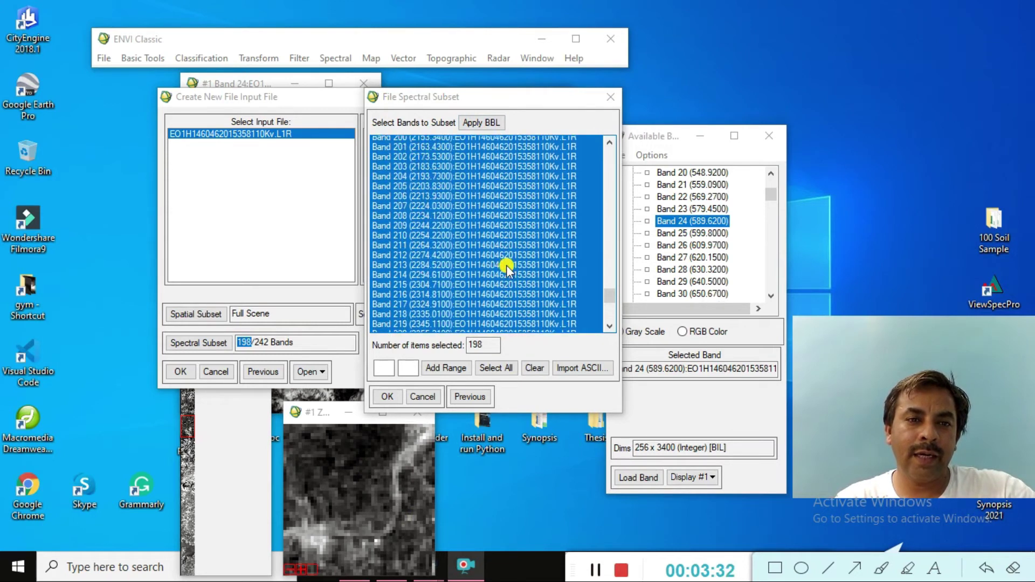
scroll(506, 265, up, 20)
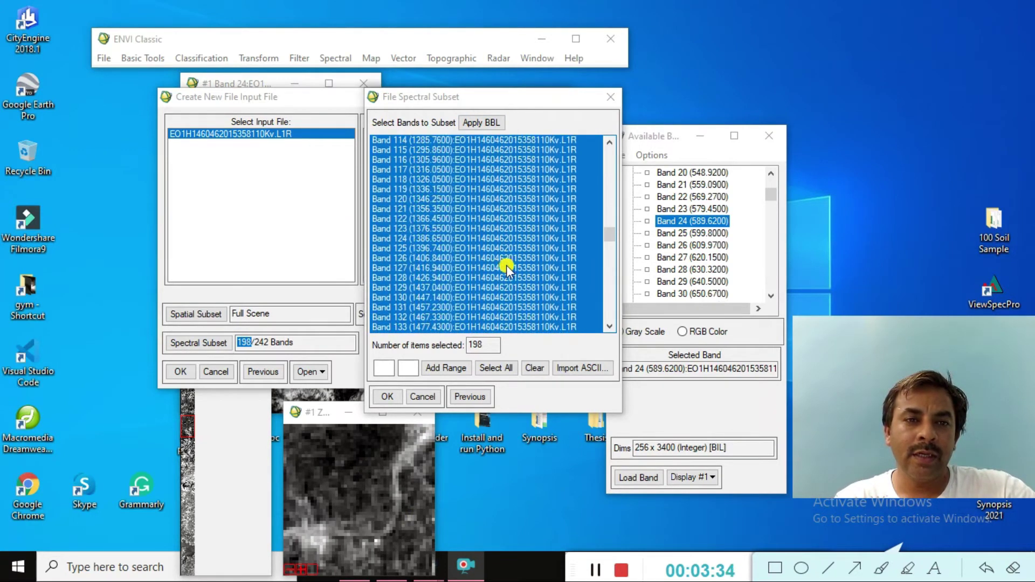
scroll(506, 265, up, 20)
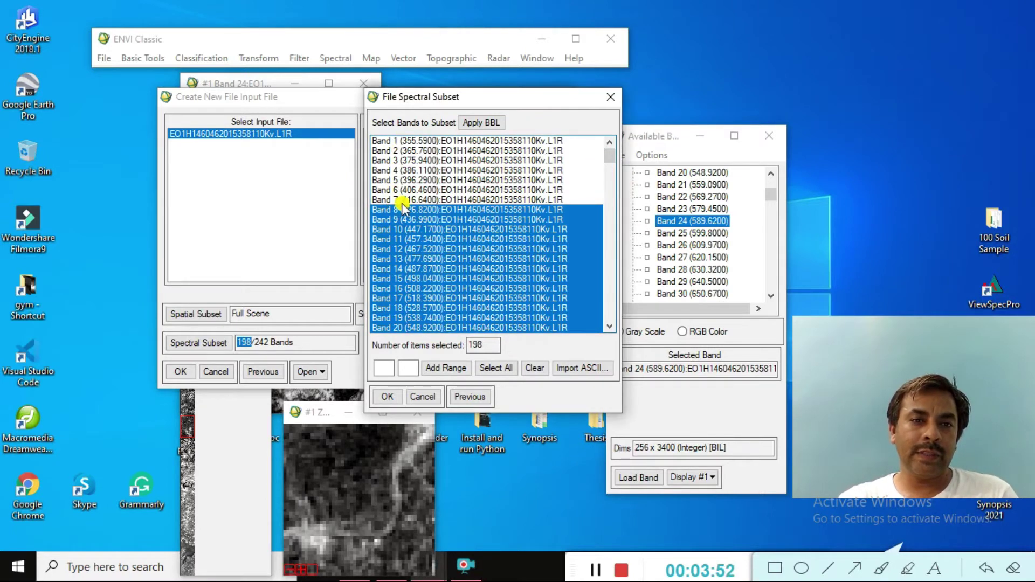
scroll(502, 237, down, 11)
scroll(502, 264, down, 20)
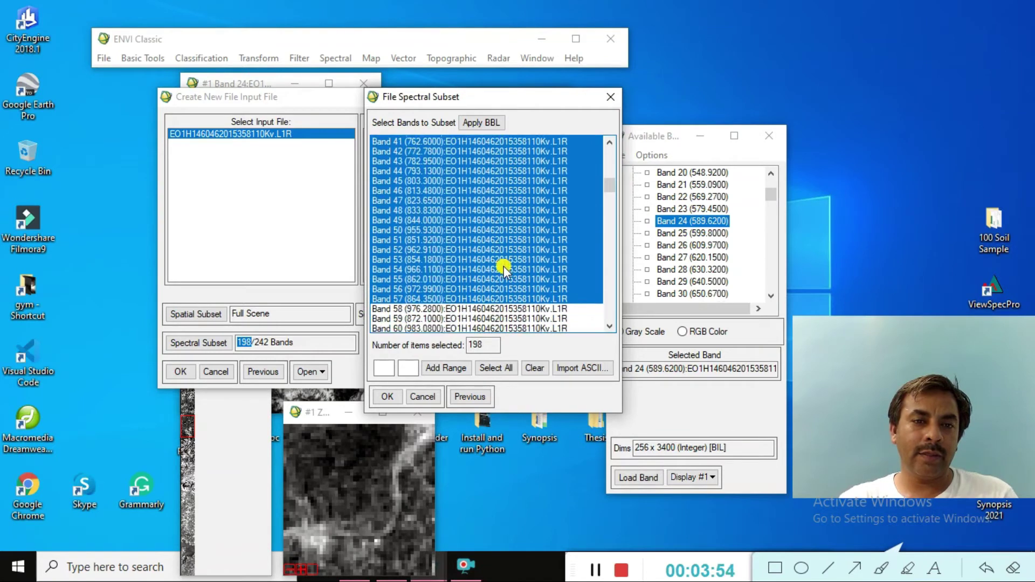
scroll(431, 281, up, 11)
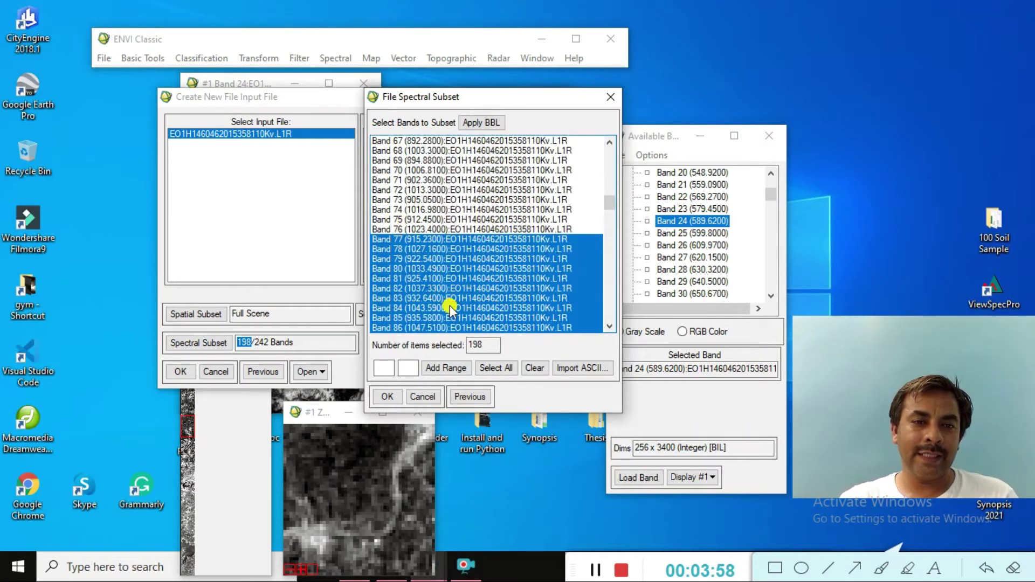
scroll(459, 309, down, 20)
scroll(460, 310, down, 20)
scroll(460, 308, down, 1)
scroll(460, 303, up, 2)
scroll(460, 303, down, 3)
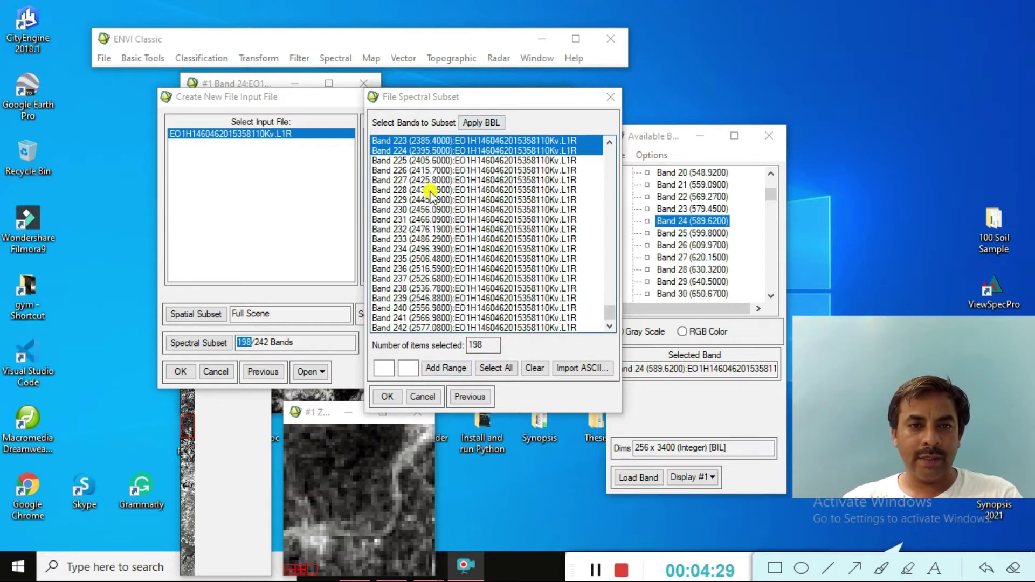
scroll(515, 305, up, 20)
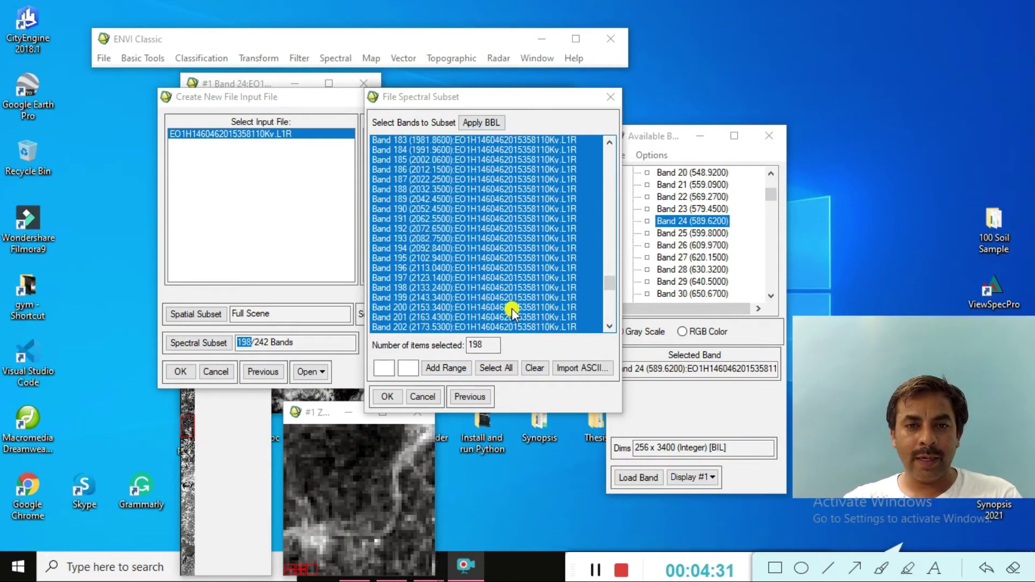
scroll(610, 243, up, 20)
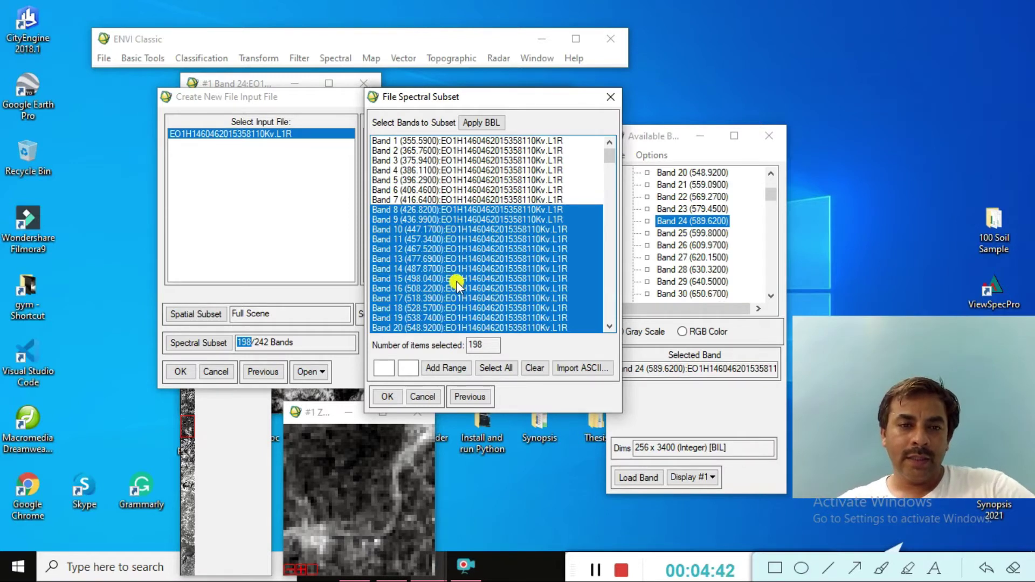
scroll(462, 298, down, 18)
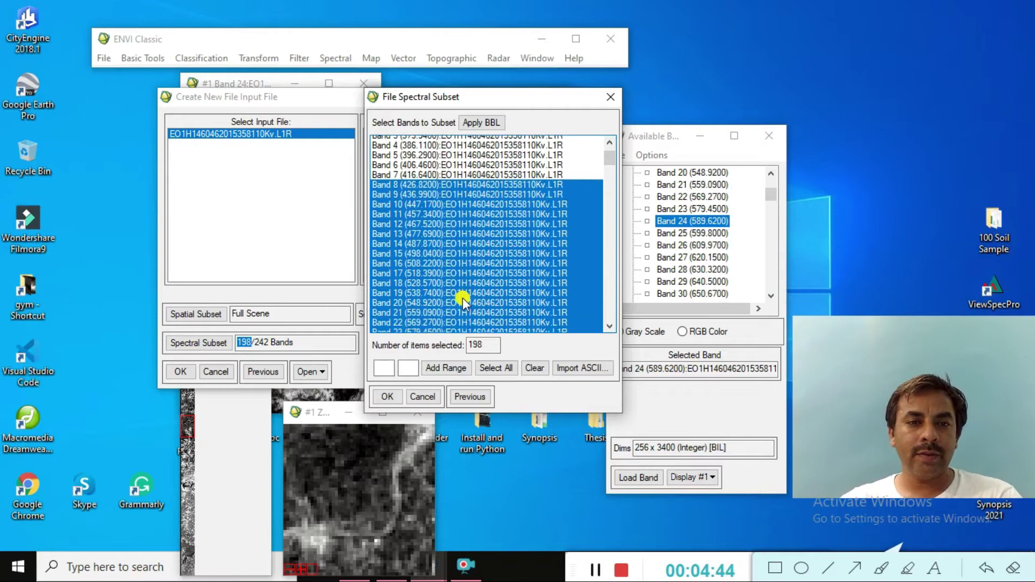
scroll(463, 298, down, 1)
scroll(463, 298, down, 5)
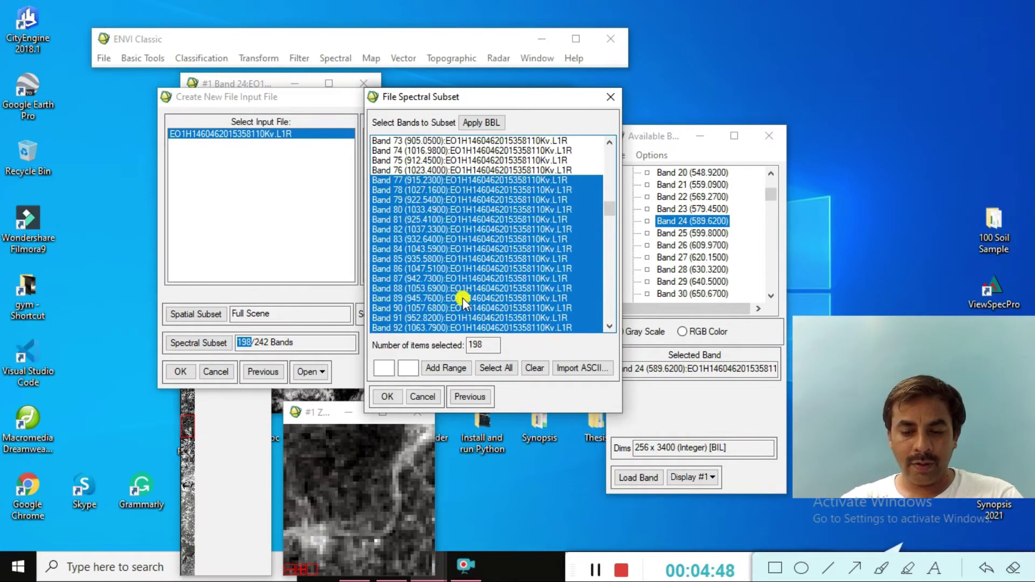
scroll(463, 298, down, 11)
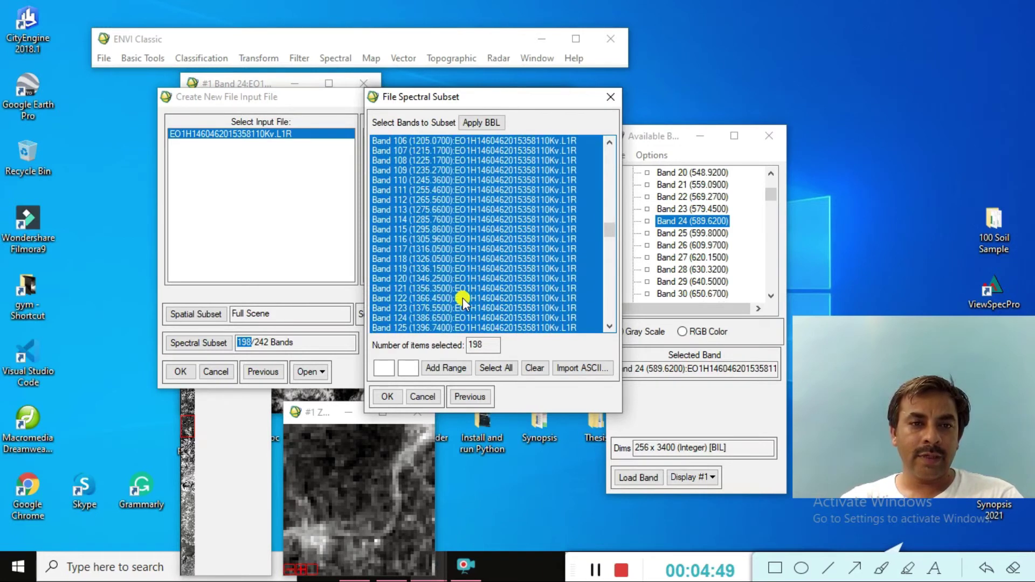
- Select Band 120 alone, reapply the good-bands BBL selection and review the list
click(415, 277)
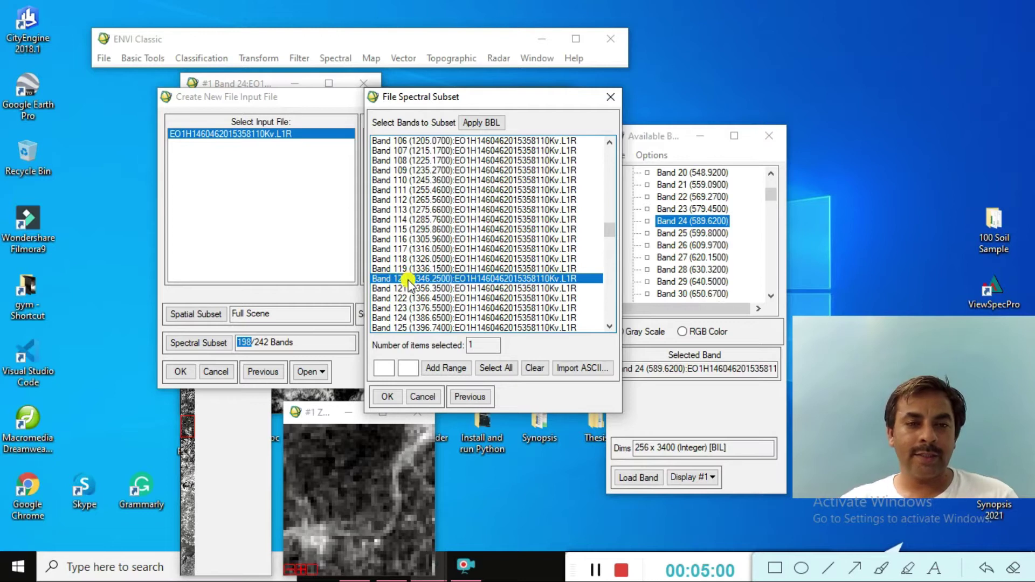
click(410, 278)
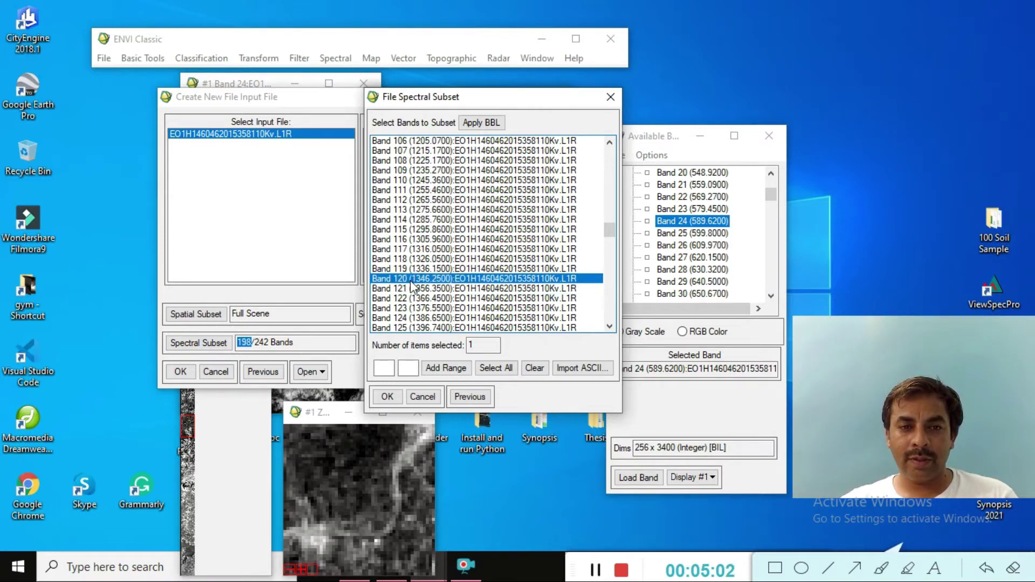
click(478, 124)
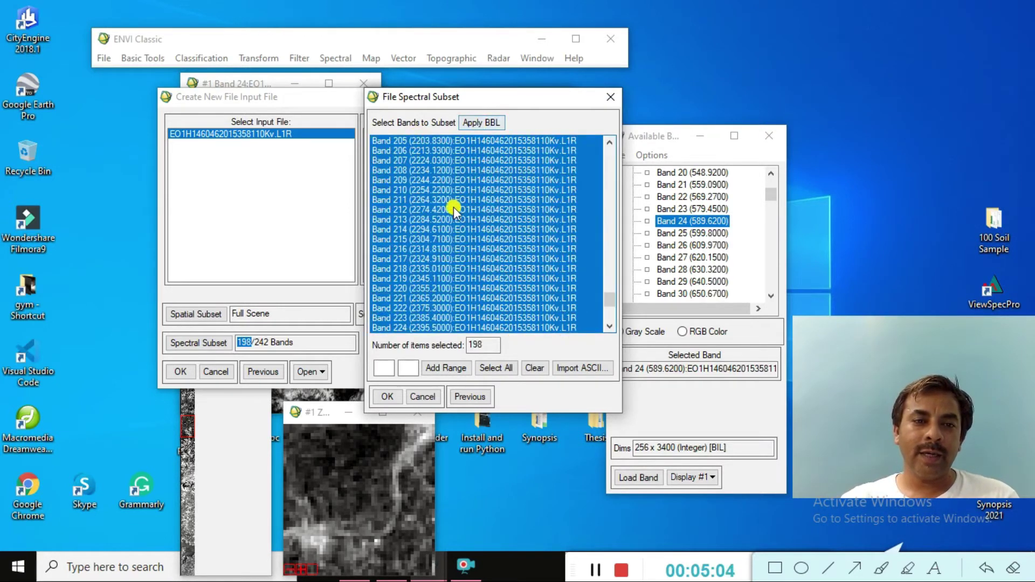
scroll(499, 307, up, 17)
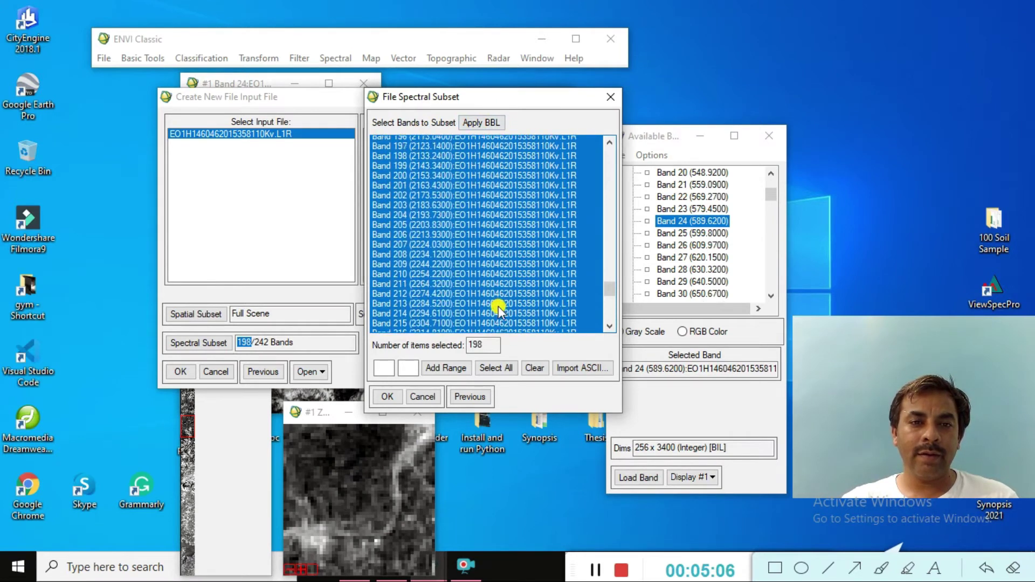
scroll(499, 309, up, 20)
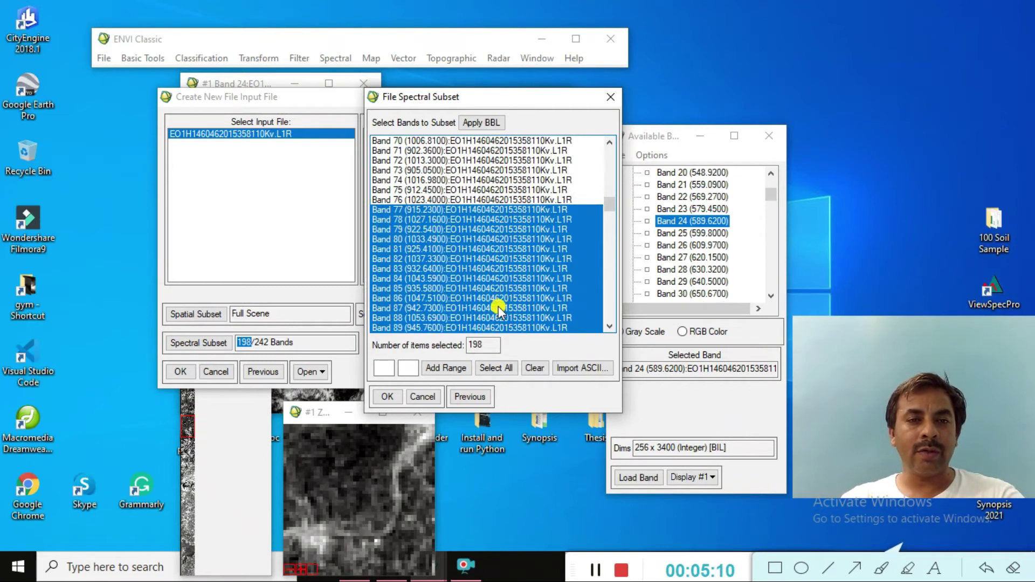
scroll(486, 300, down, 12)
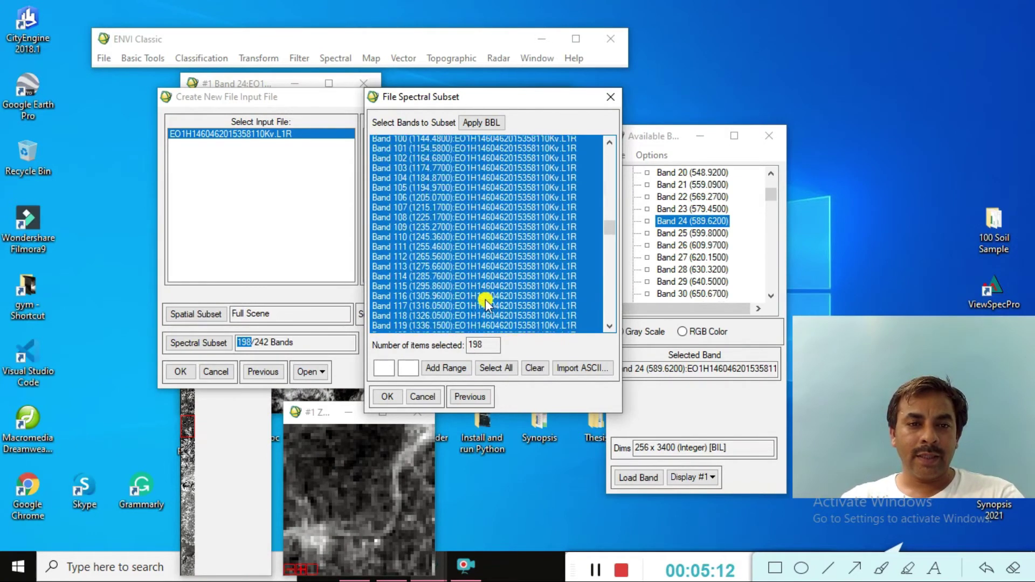
scroll(485, 299, down, 4)
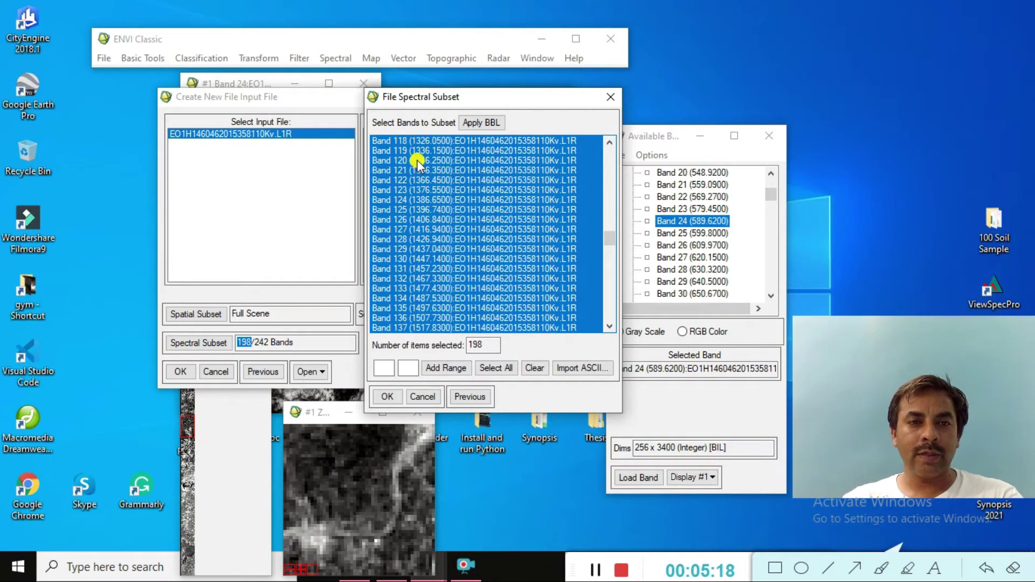
- Deselect Bands 120 through 132 from the spectral subset
click(416, 160)
click(415, 170)
click(420, 180)
click(419, 190)
click(419, 199)
click(420, 210)
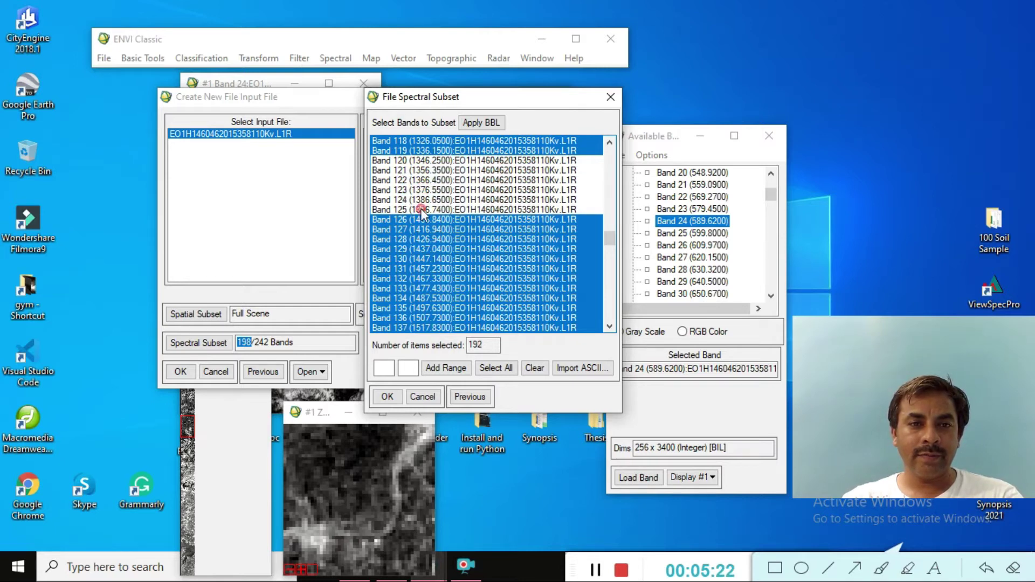
click(421, 219)
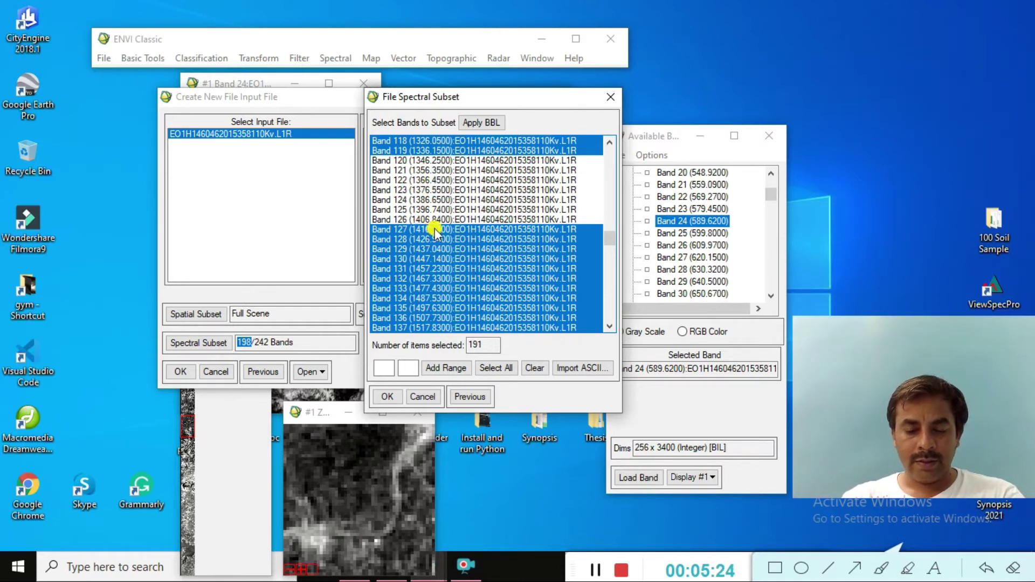
click(402, 231)
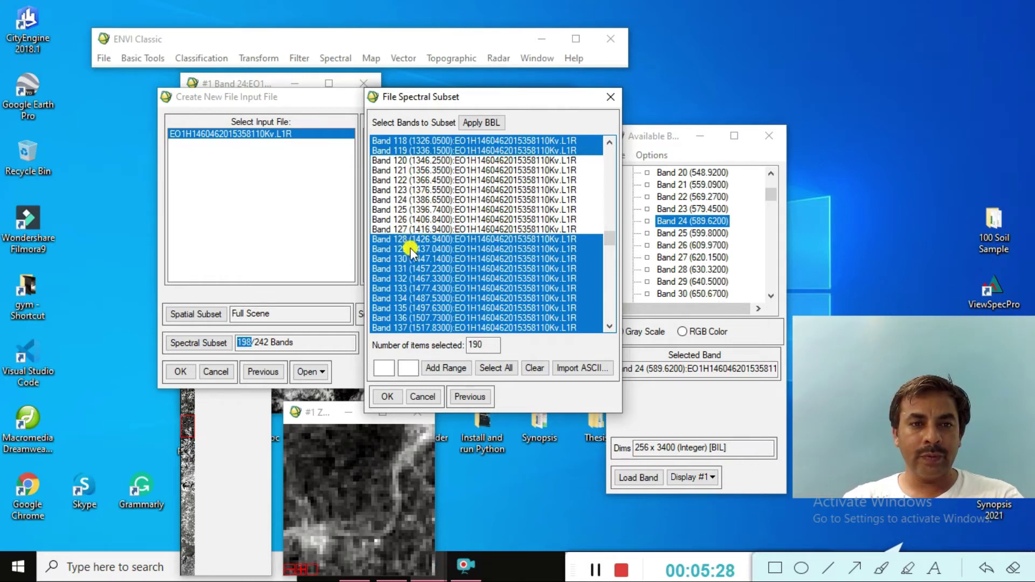
click(410, 239)
click(411, 248)
click(413, 259)
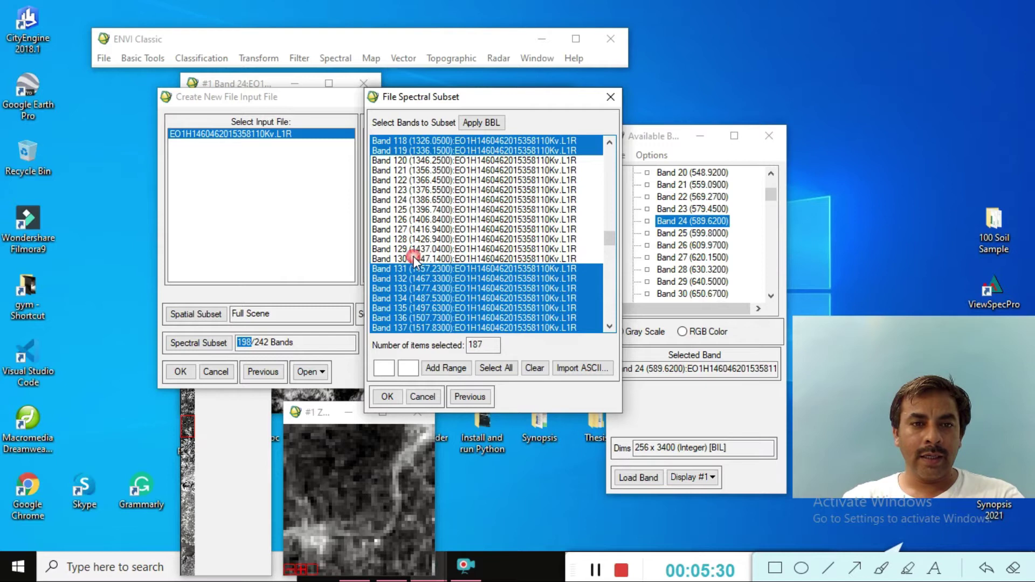
click(414, 268)
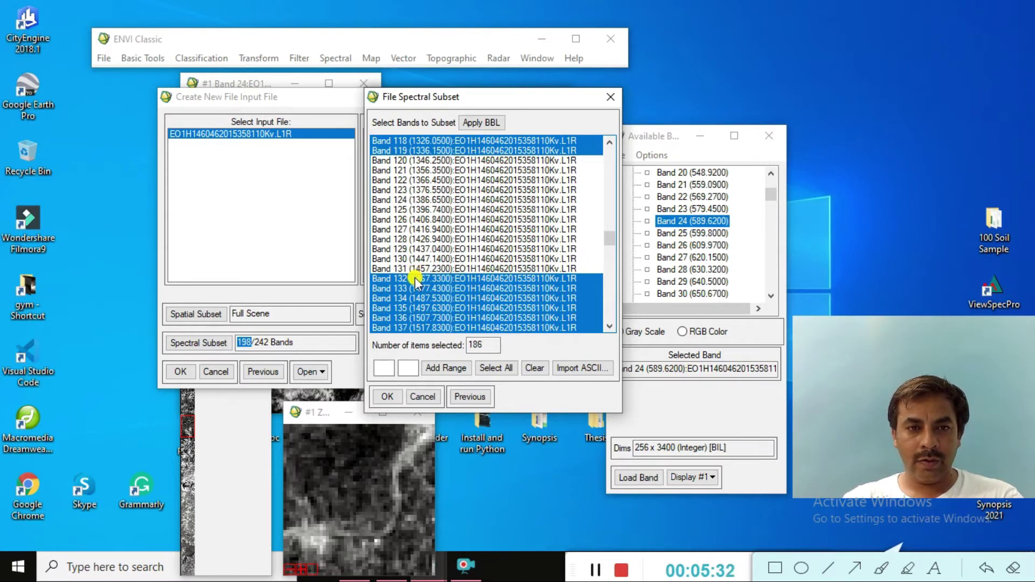
click(414, 279)
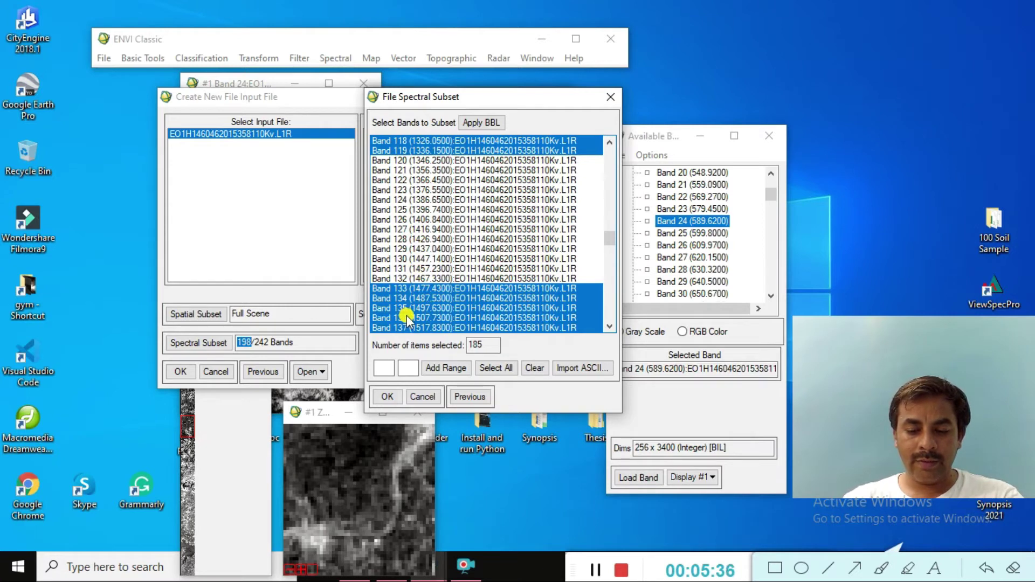
- Deselect Bands 165 through 176 from the spectral subset
scroll(407, 315, down, 6)
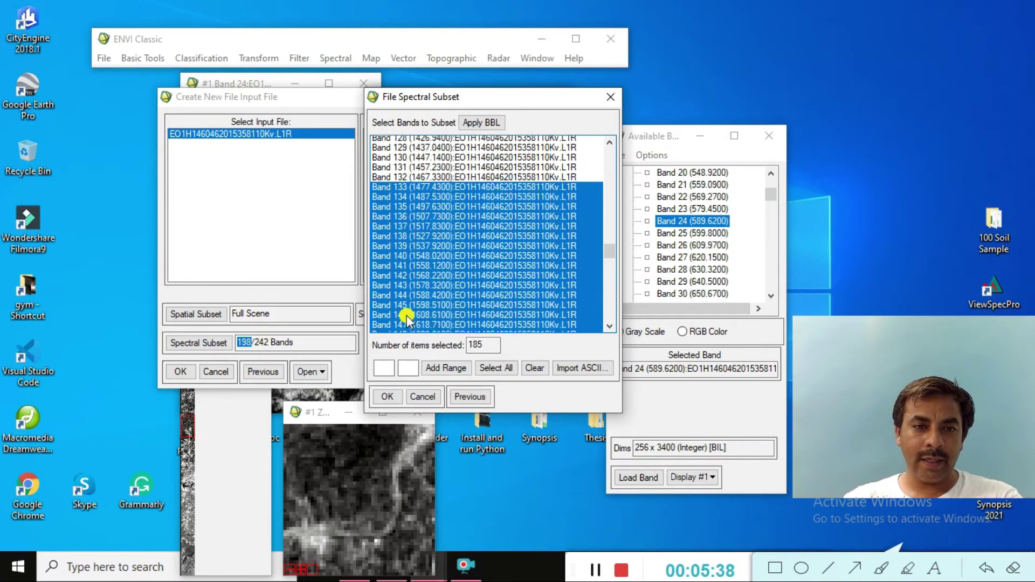
scroll(407, 316, down, 7)
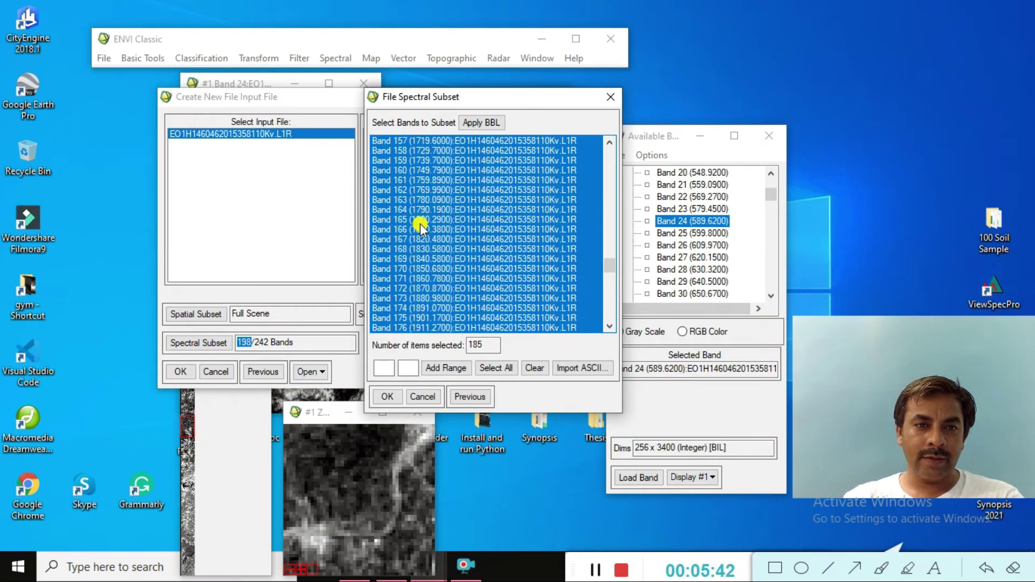
click(420, 220)
click(420, 239)
click(421, 230)
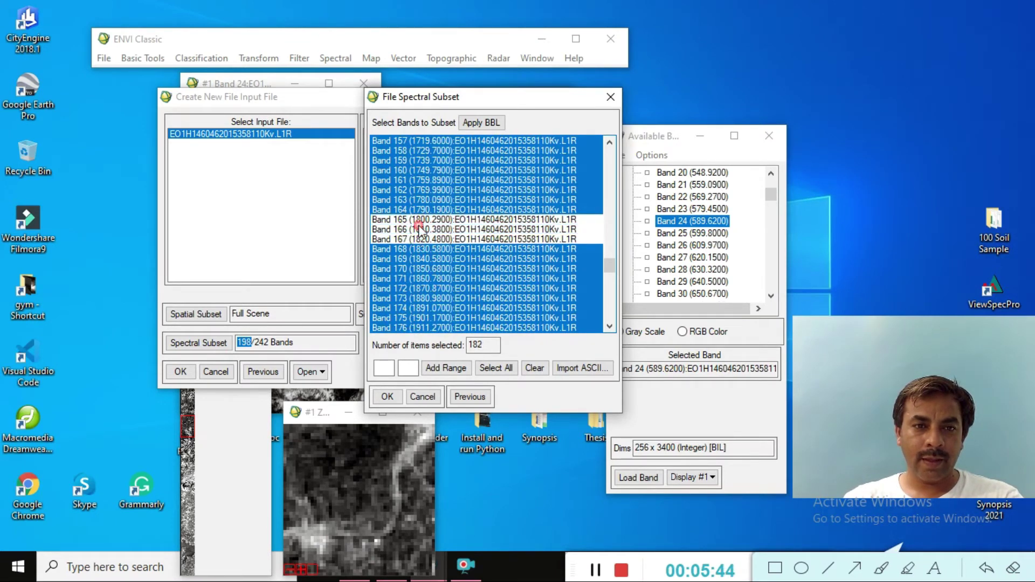
click(420, 249)
click(420, 259)
click(419, 278)
click(419, 268)
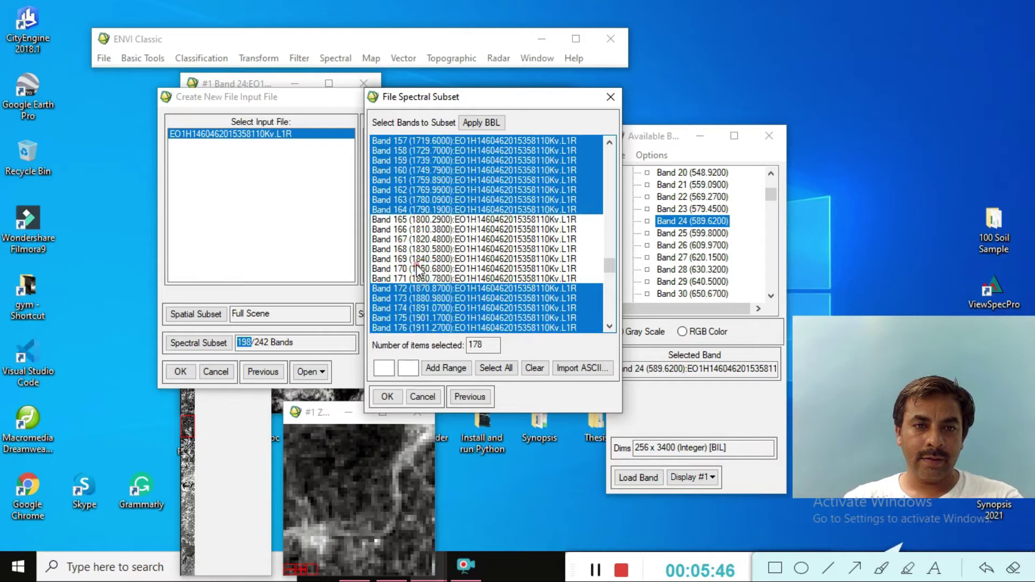
click(419, 288)
click(418, 298)
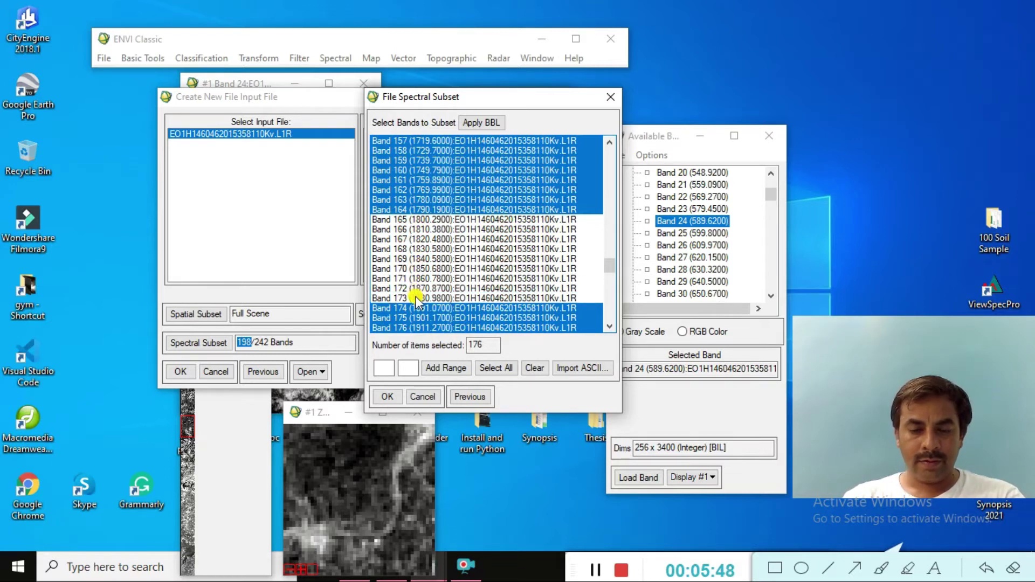
click(414, 308)
click(413, 318)
click(414, 326)
- Deselect Bands 177 through 182 from the spectral subset
scroll(414, 324, down, 1)
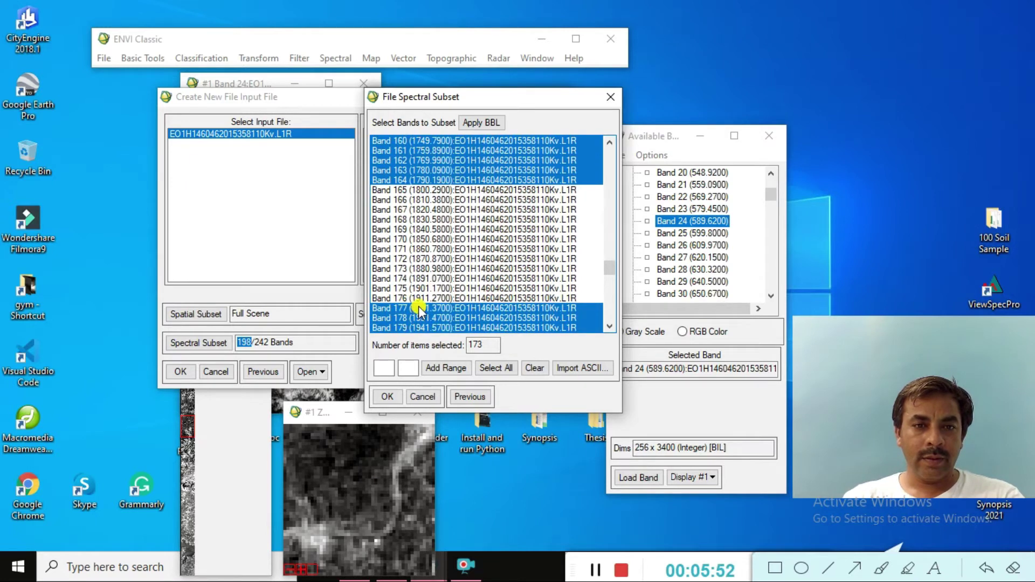
click(419, 308)
click(418, 318)
click(418, 328)
scroll(419, 329, down, 1)
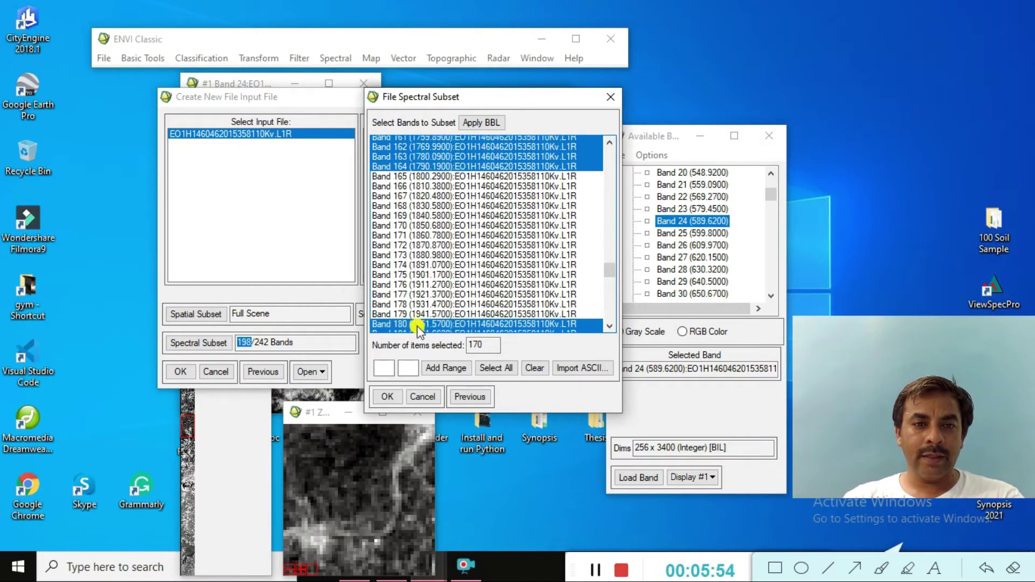
scroll(418, 324, down, 2)
click(421, 279)
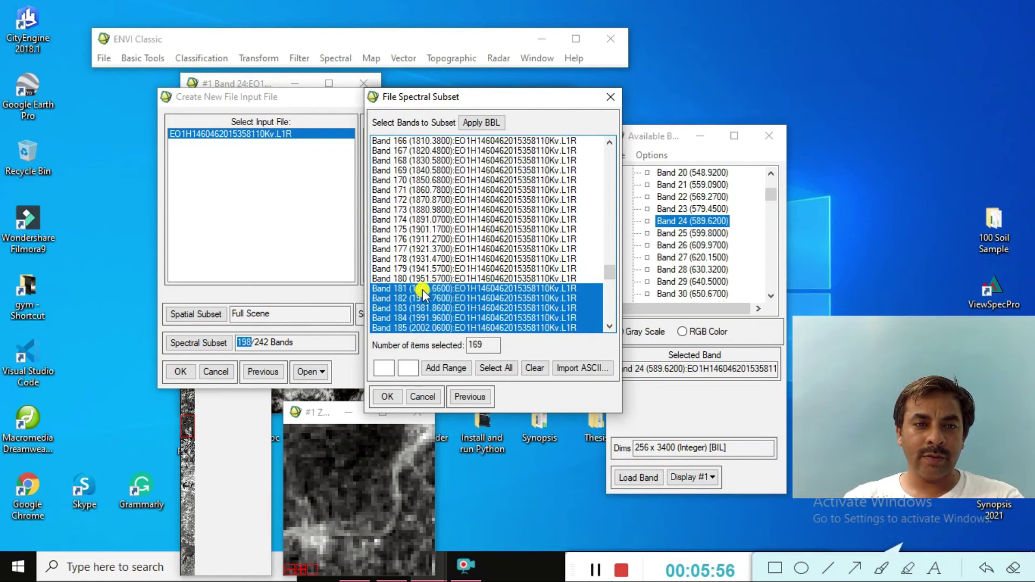
click(422, 290)
click(425, 298)
- Deselect Bands 221 through 224, leaving 163 bands selected
scroll(415, 303, down, 1)
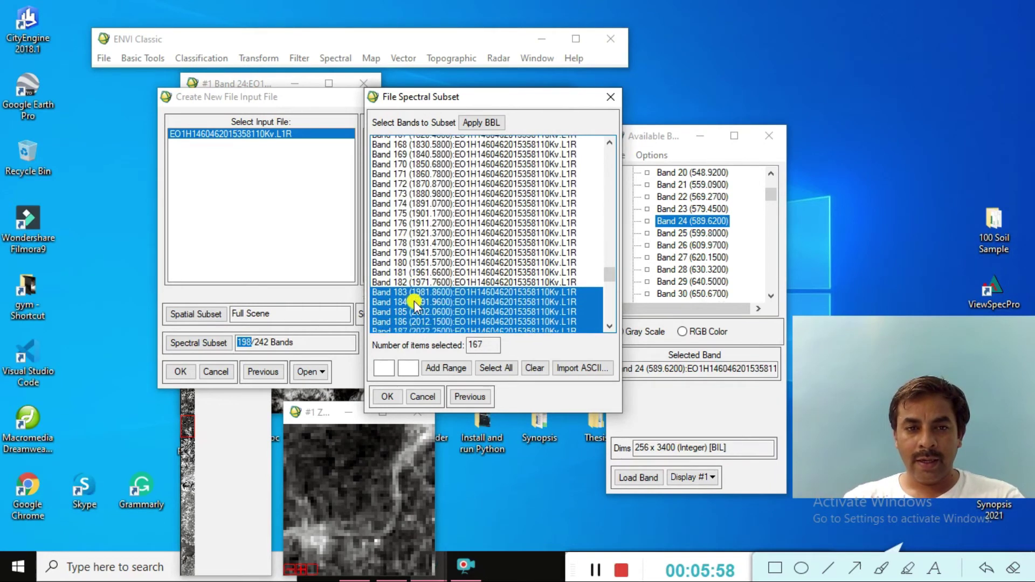
scroll(415, 305, down, 3)
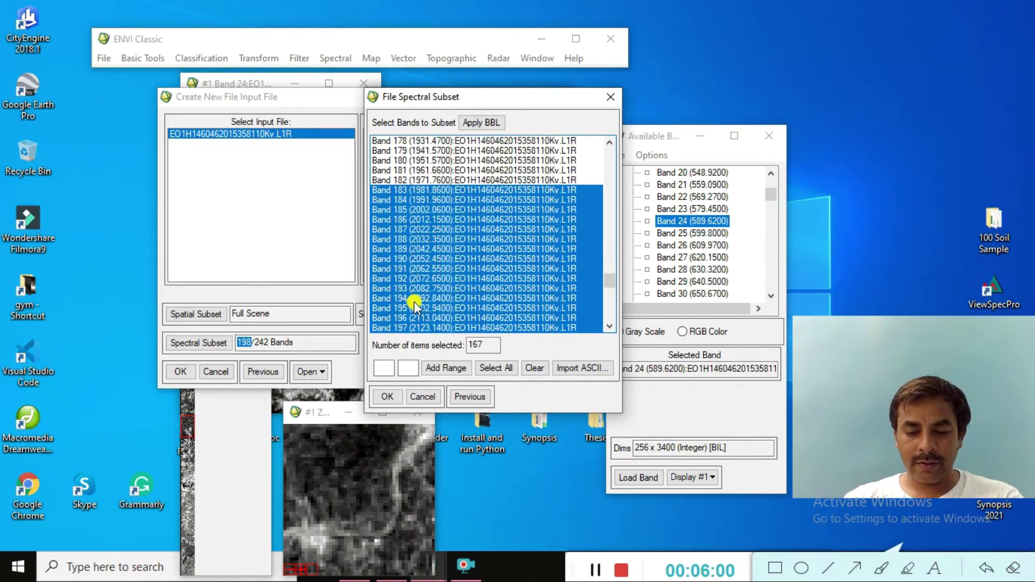
scroll(416, 305, down, 1)
scroll(415, 306, down, 2)
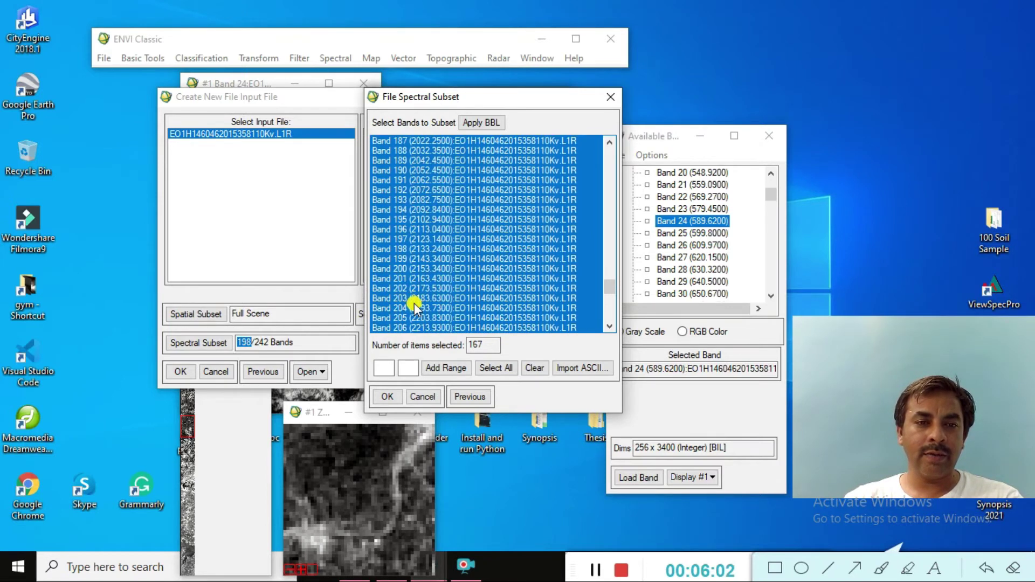
scroll(415, 306, down, 4)
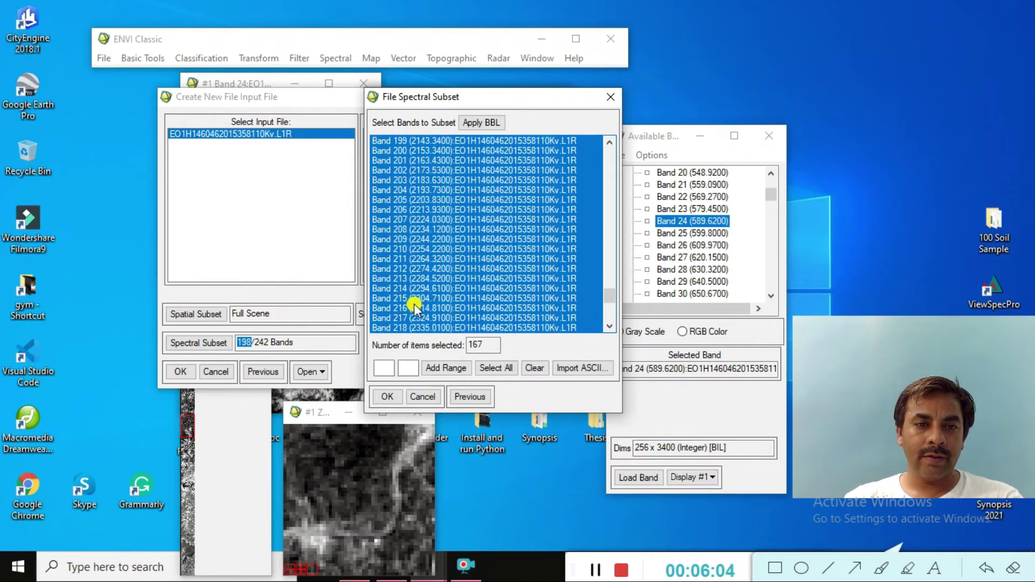
scroll(415, 306, down, 3)
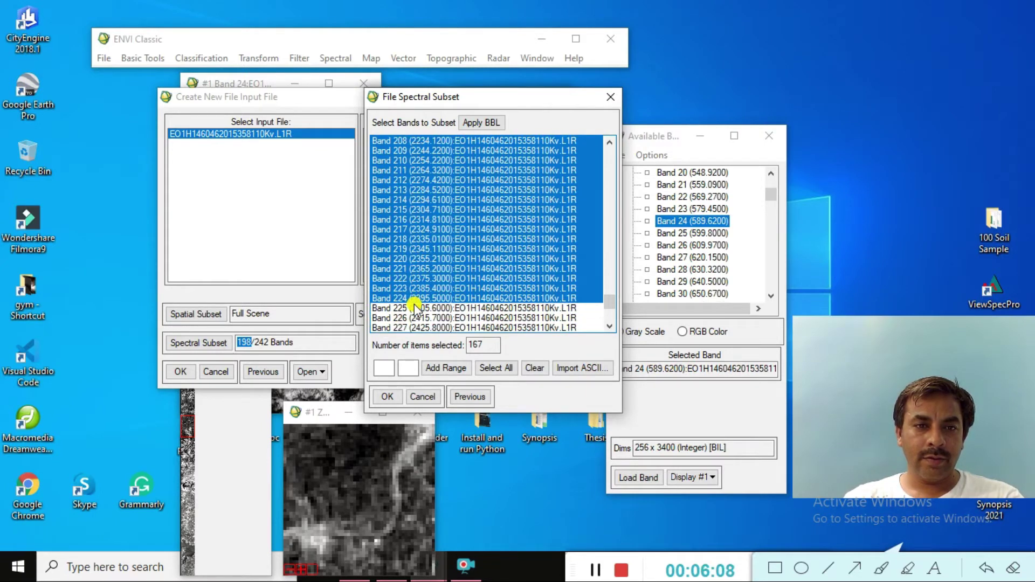
ctrl+click(419, 270)
ctrl+click(420, 278)
ctrl+click(420, 288)
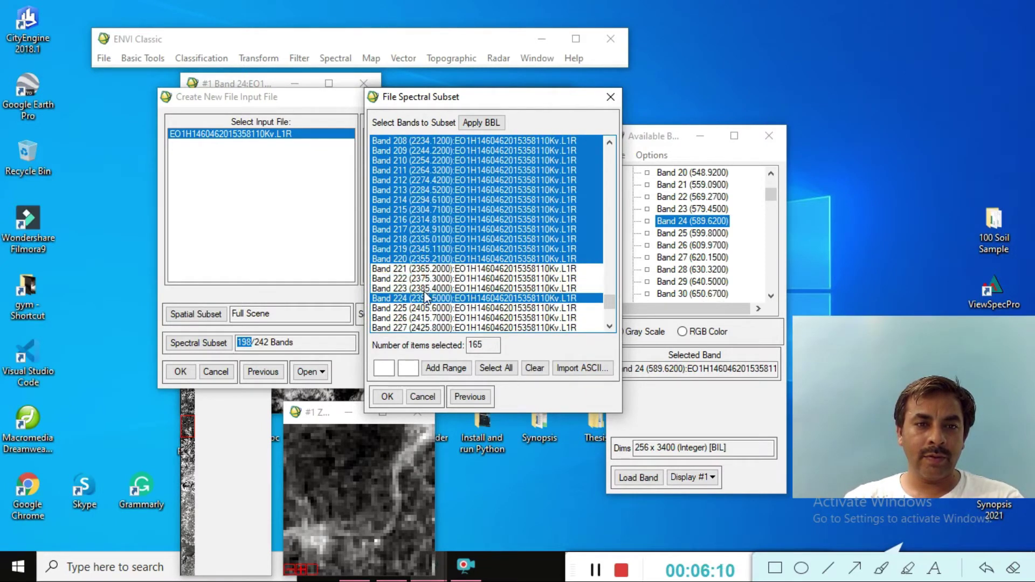
ctrl+click(422, 297)
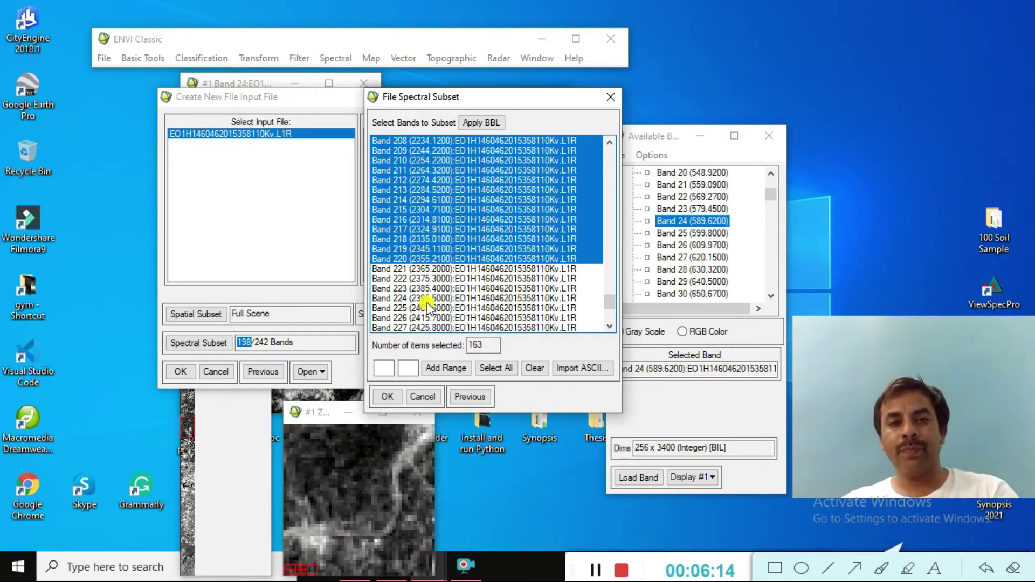
double_click(477, 345)
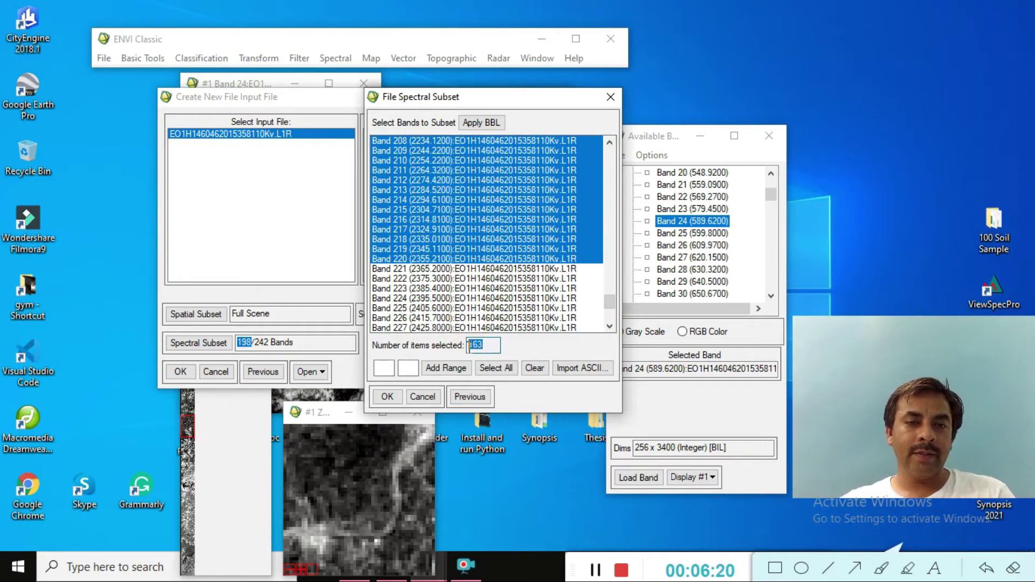
- Accept the 163/242-band spectral subset and confirm the L1R scene as input
click(387, 397)
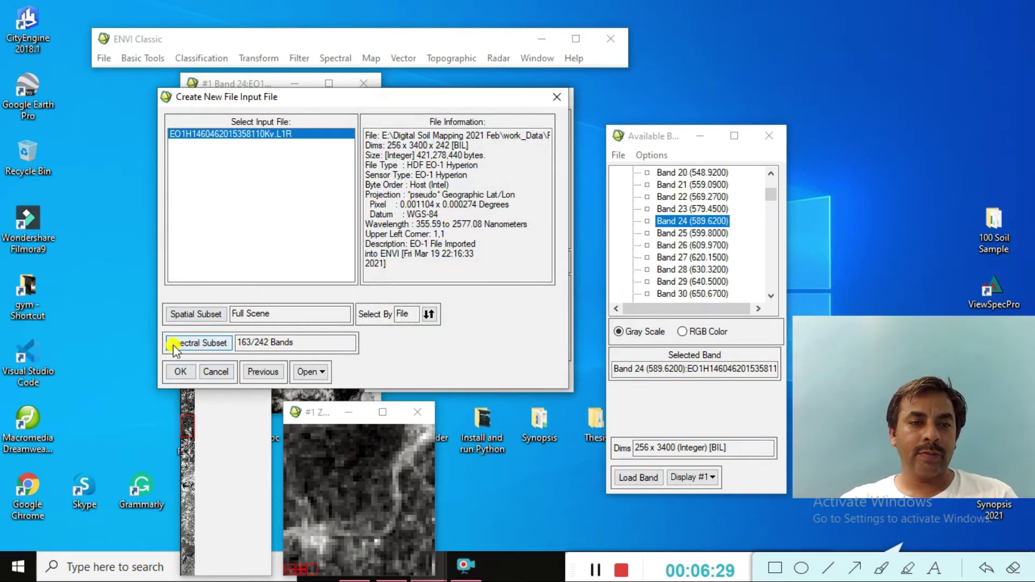
click(262, 344)
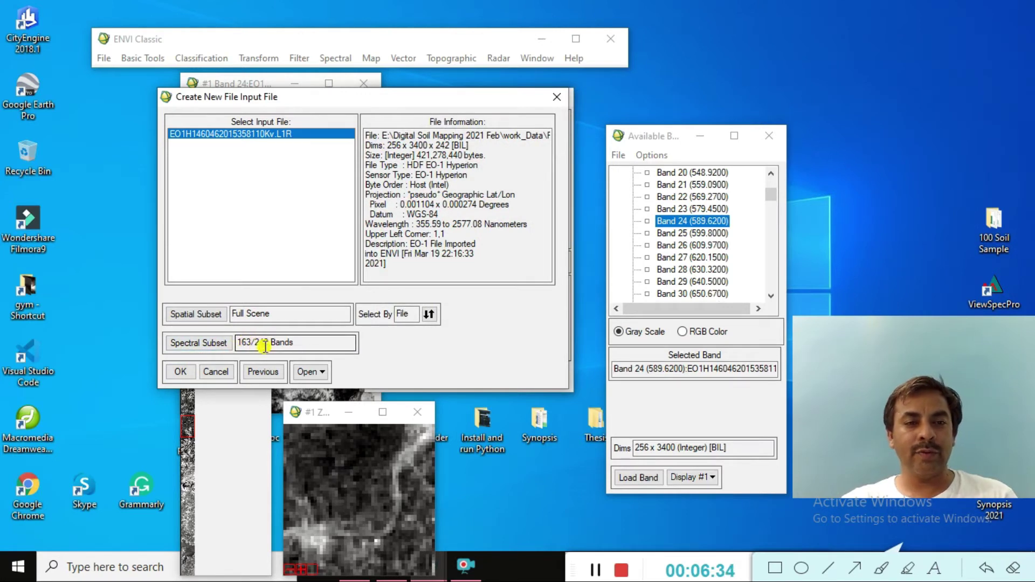
click(179, 371)
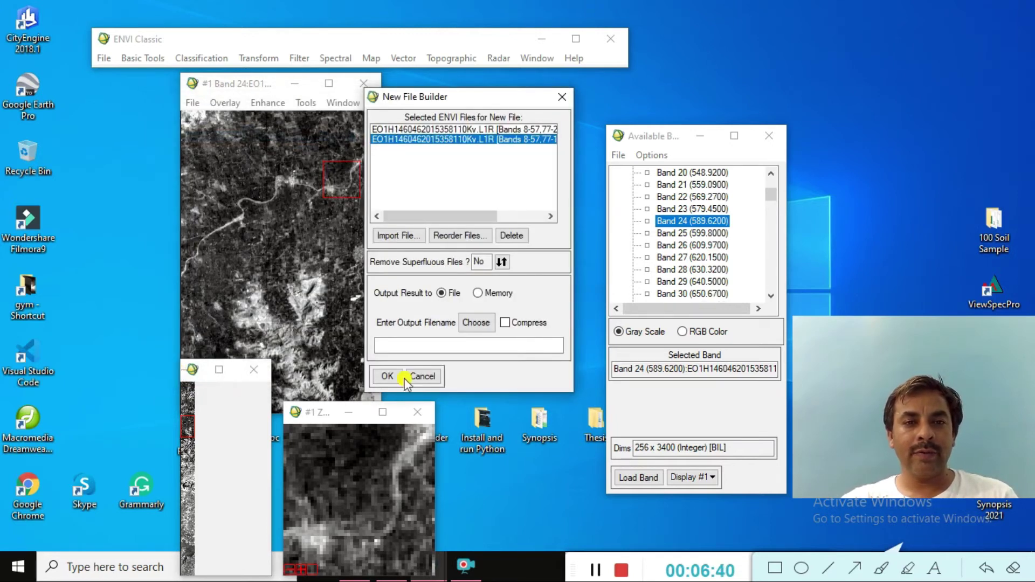
- Create a new folder named BBL 163 under Hyperion Practical and enter it
click(476, 322)
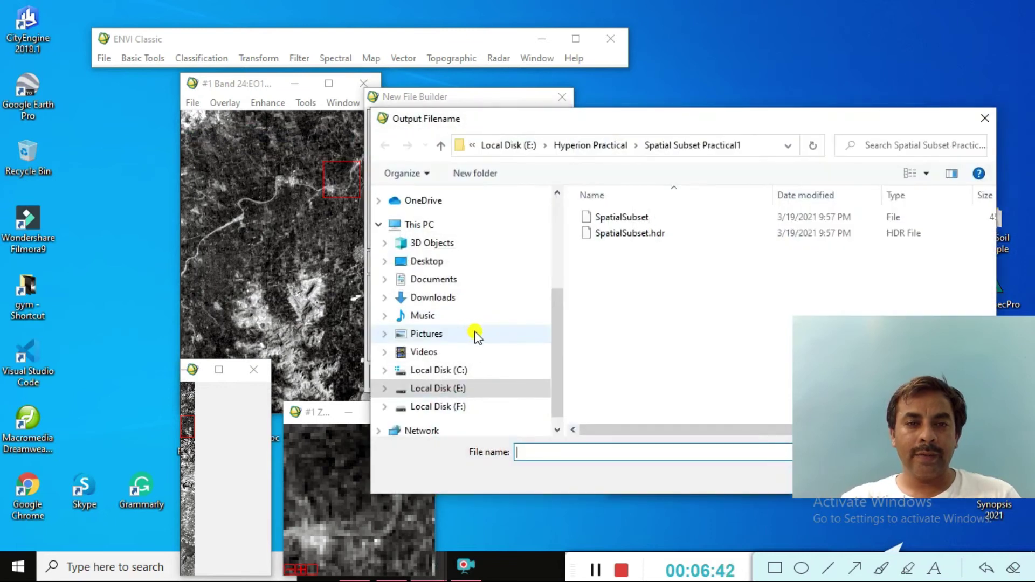
click(583, 145)
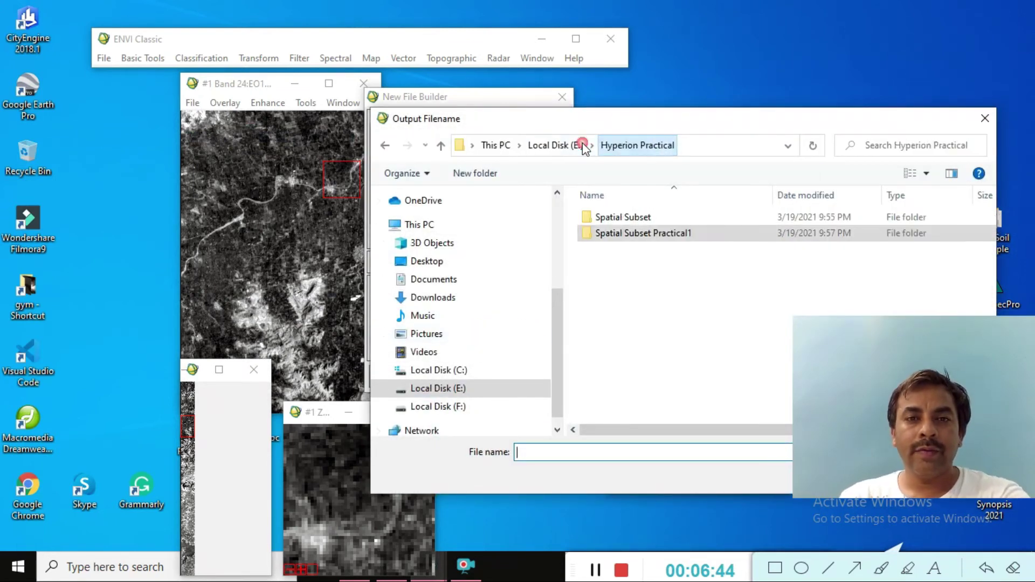
click(463, 173)
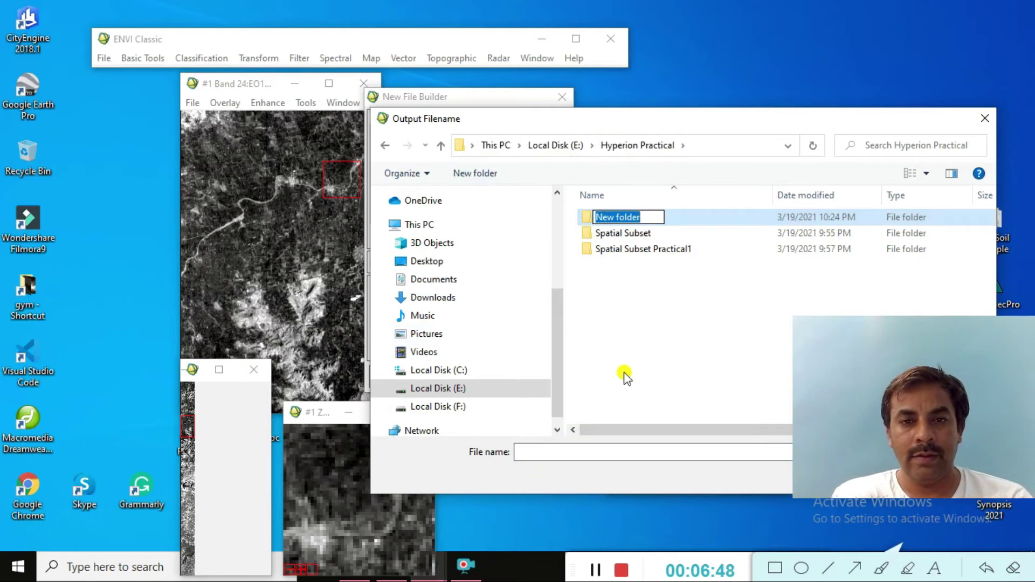
text(Remove)
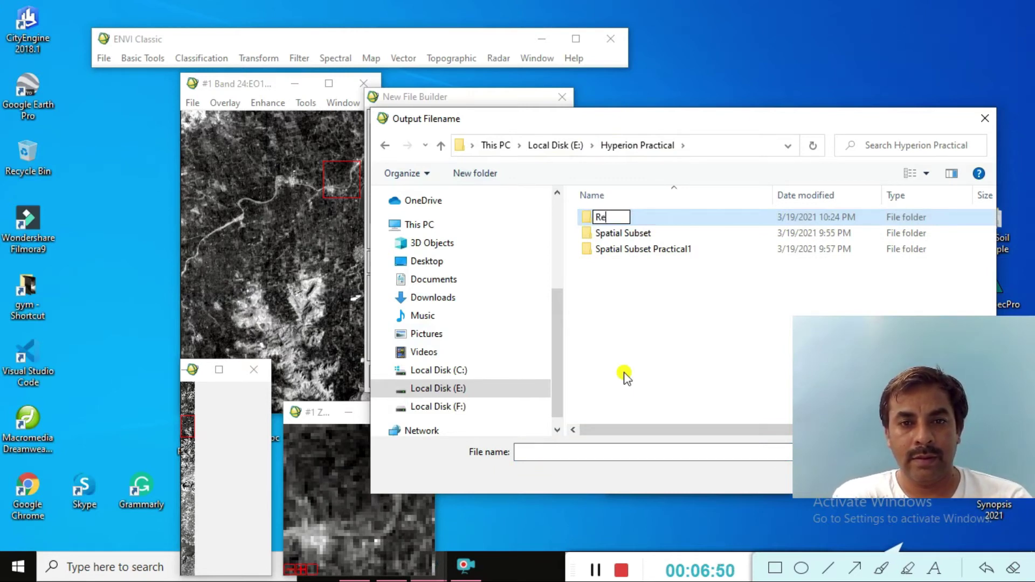
key(BackSpace)
key(BackSpace)
key(BackSpace)
key(BackSpace)
key(BackSpace)
key(BackSpace)
key(BackSpace)
text(BBKL)
key(BackSpace)
key(BackSpace)
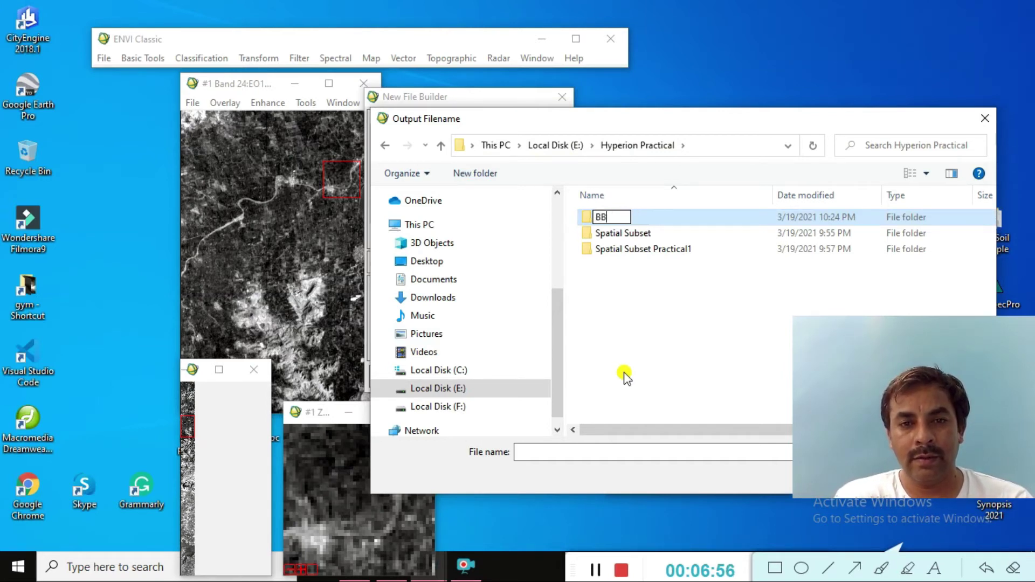
text(L 163)
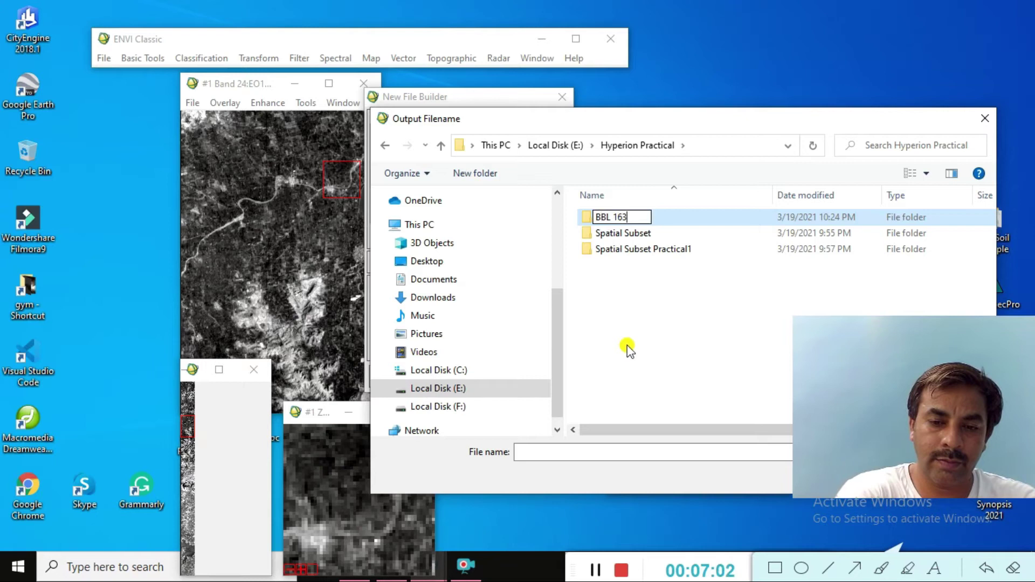
text(Hy)
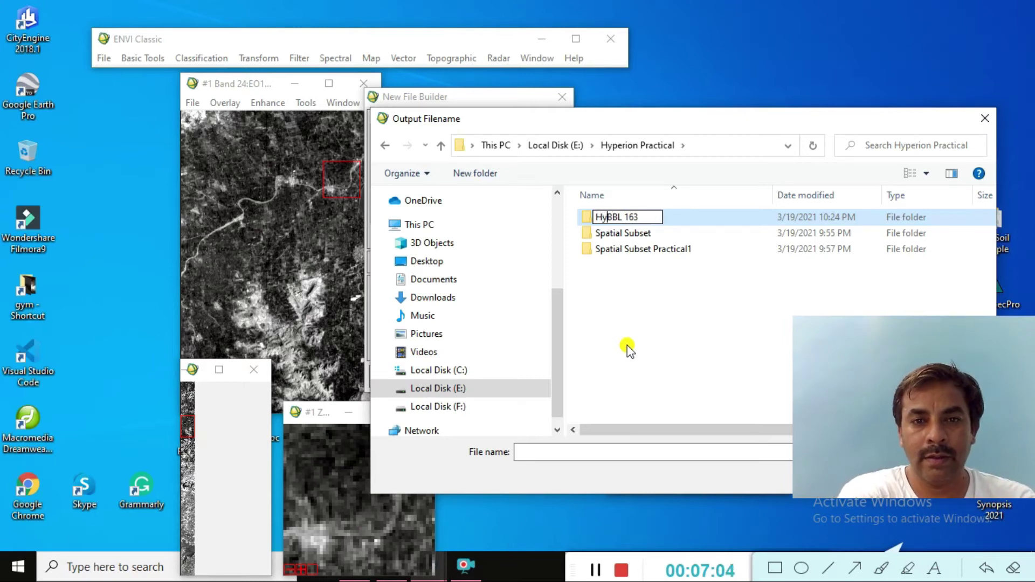
key(BackSpace)
key(BackSpace)
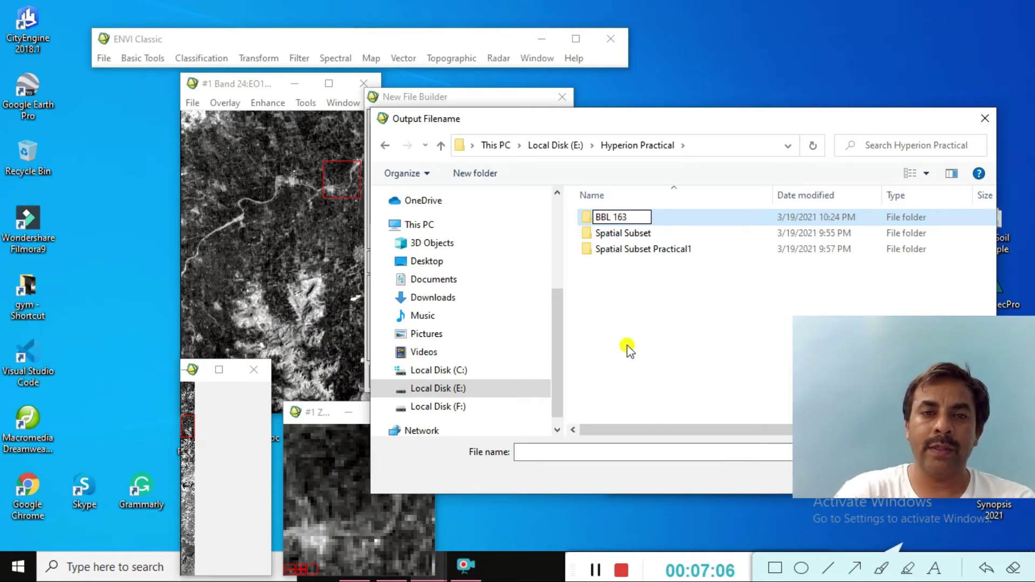
click(619, 386)
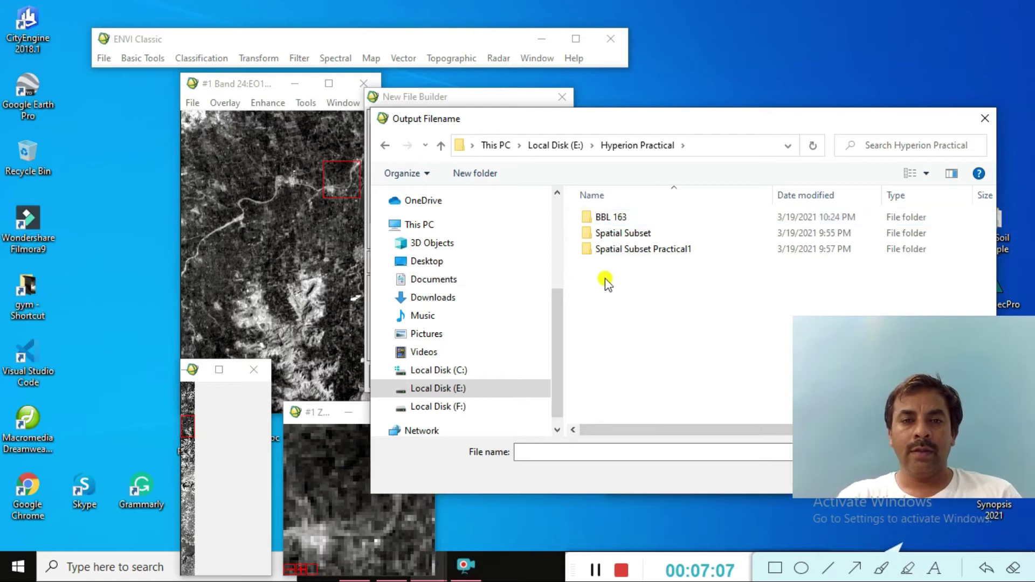
double_click(595, 218)
- Name the output file BBL163 and write the new 163-band file
click(593, 453)
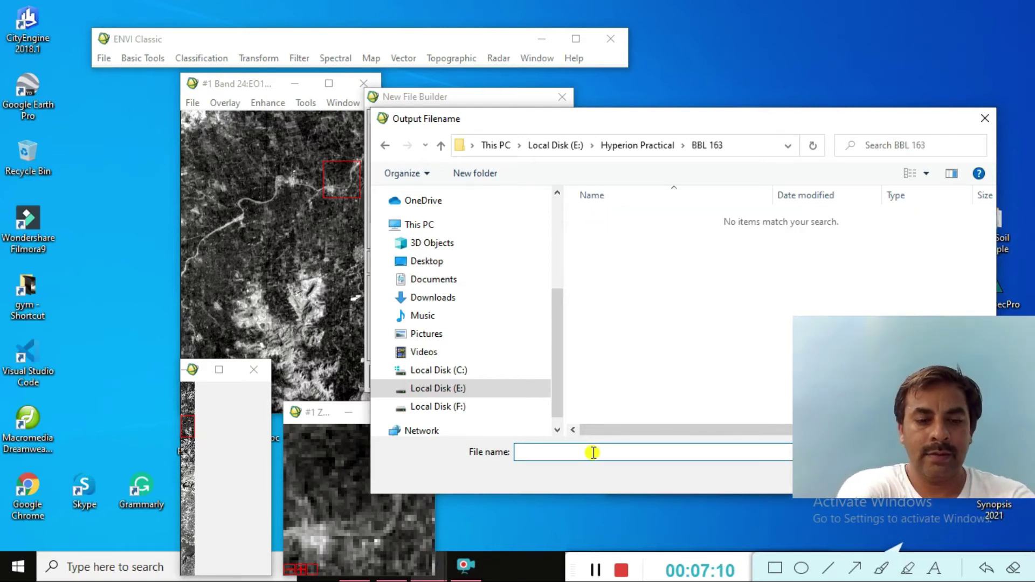
text(BBL)
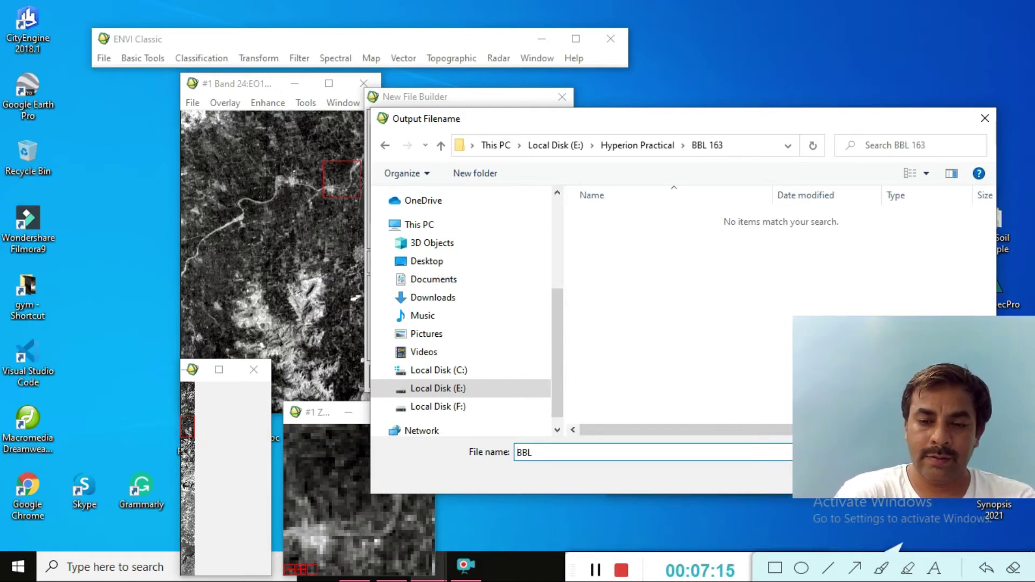
drag(665, 120, 504, 99)
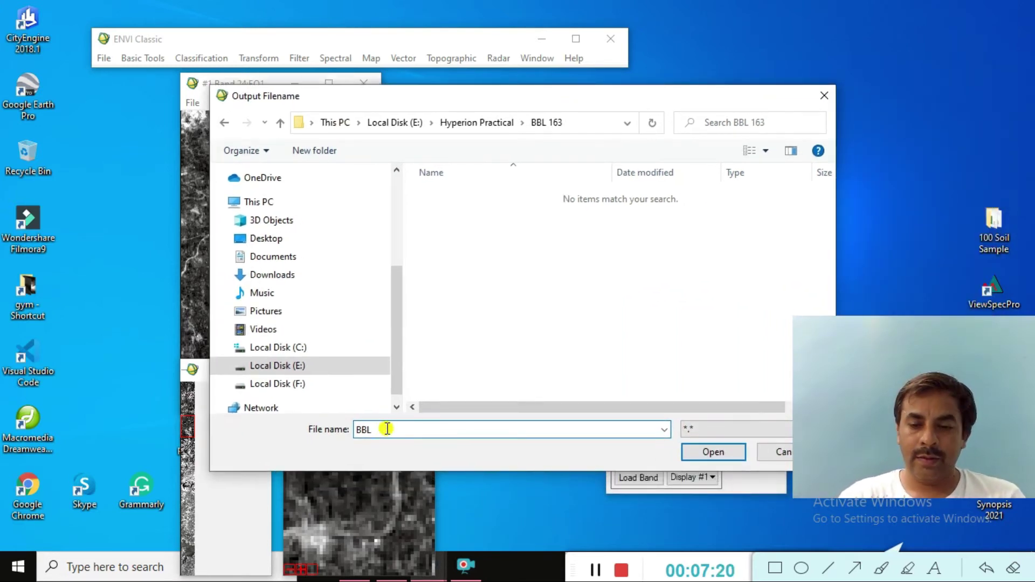
text(163)
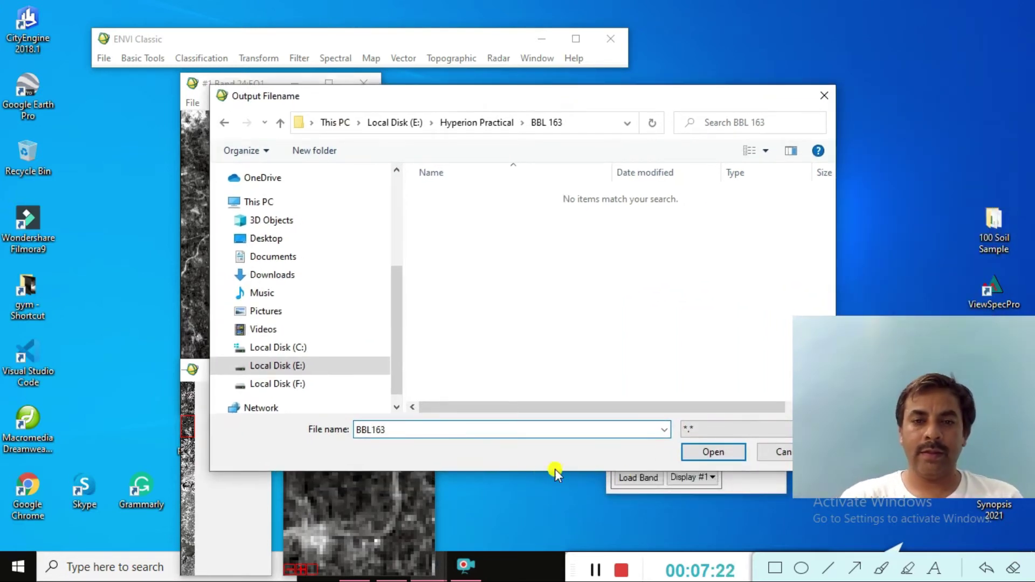
click(722, 458)
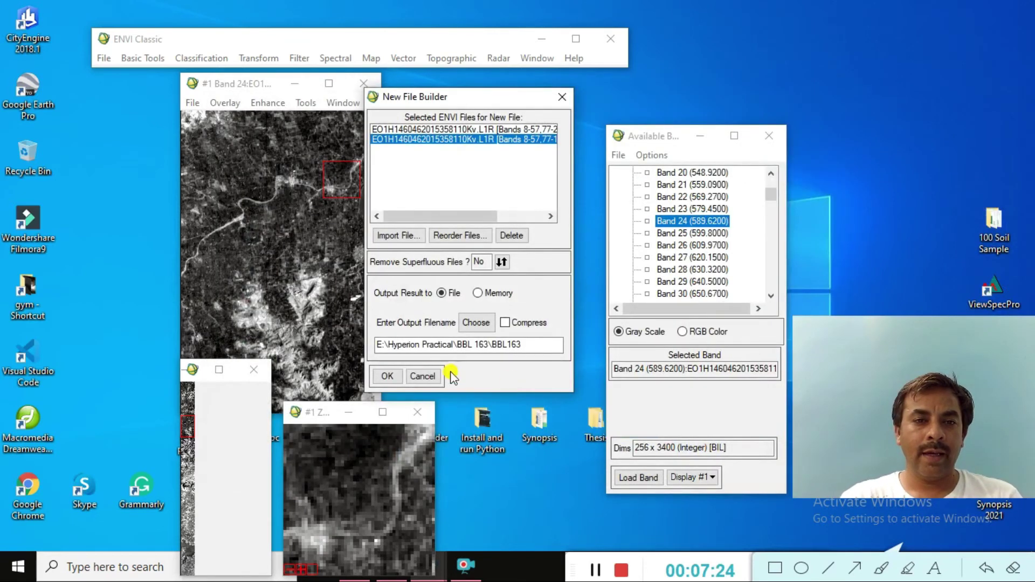
click(386, 376)
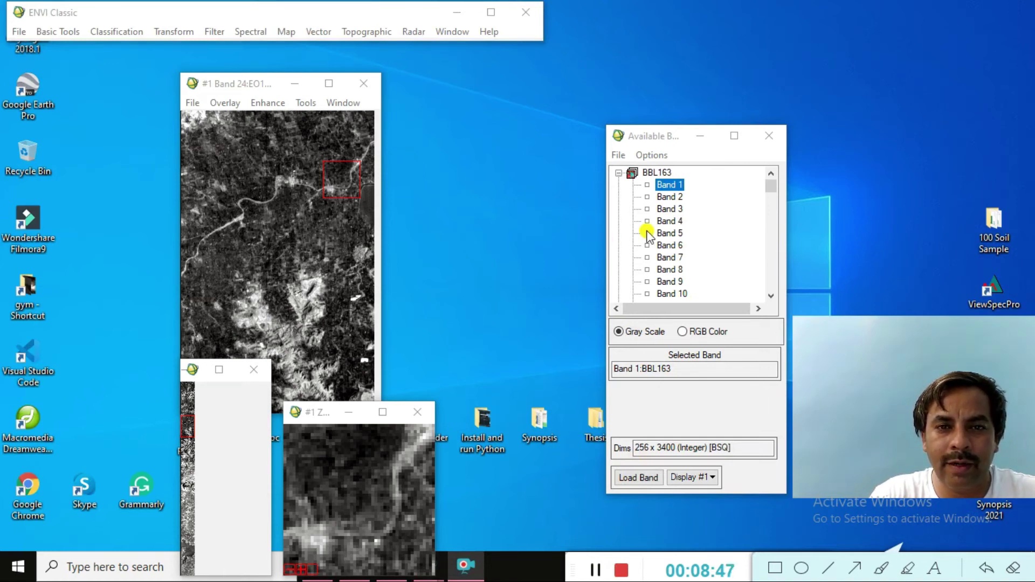
- Open BBL163 from E:\Hyperion Practical\BBL 163 into the Available Bands List
click(619, 155)
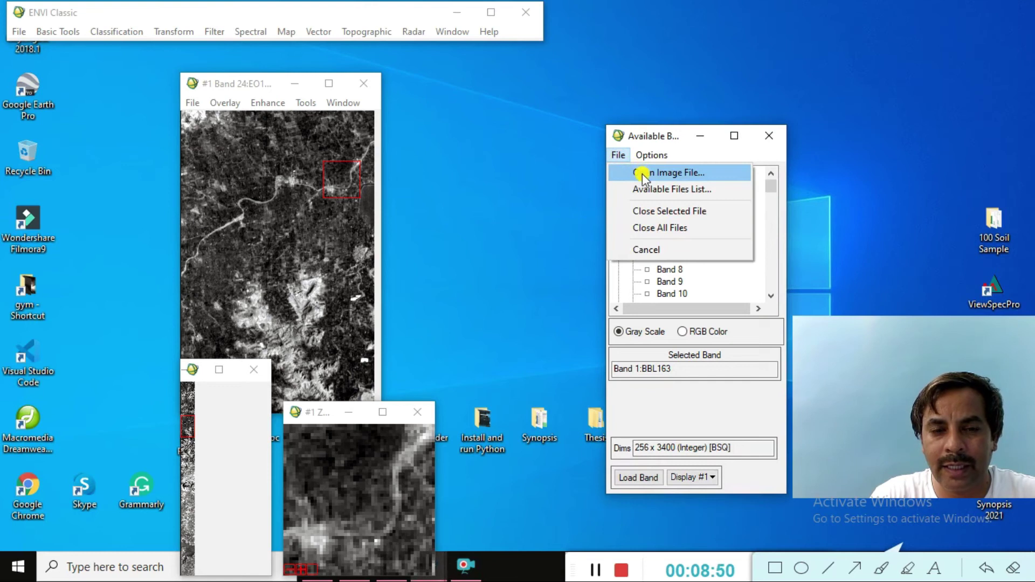
click(642, 174)
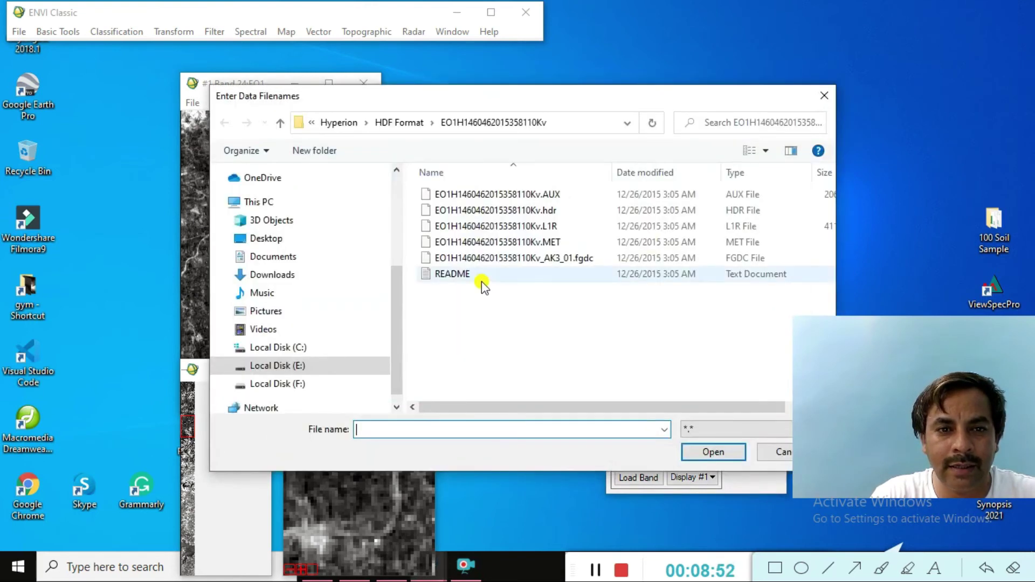
click(399, 121)
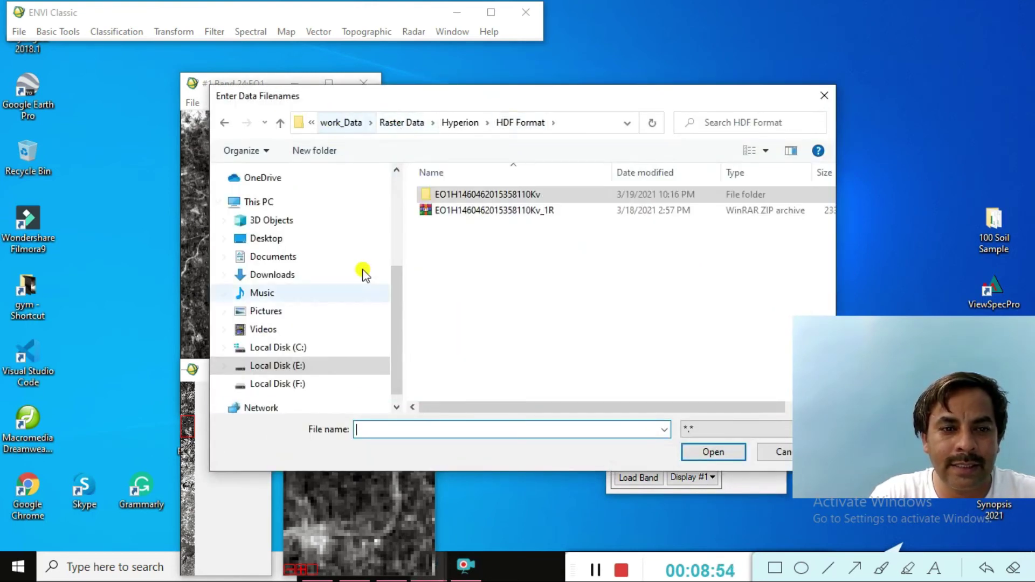
click(288, 368)
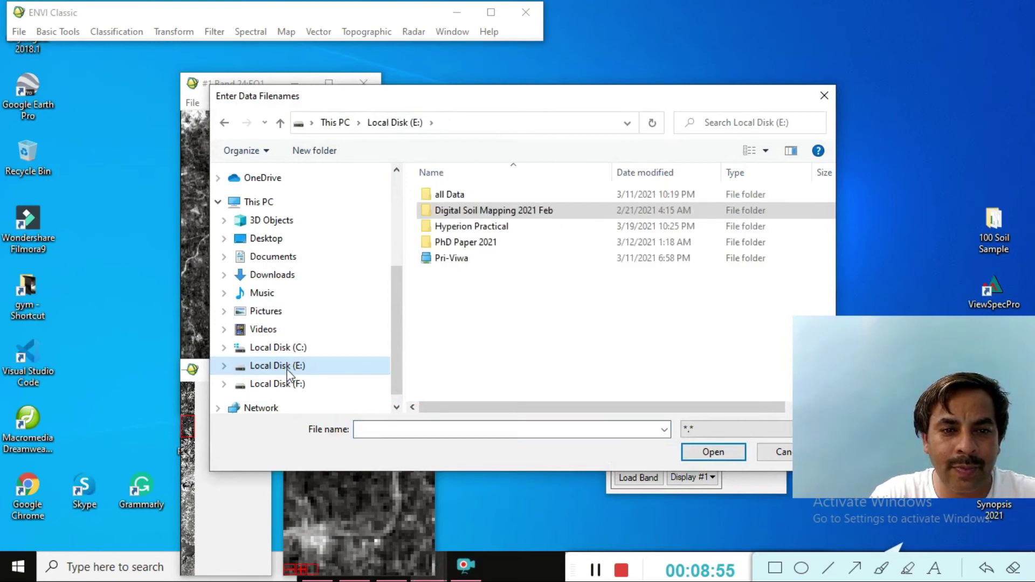
double_click(476, 227)
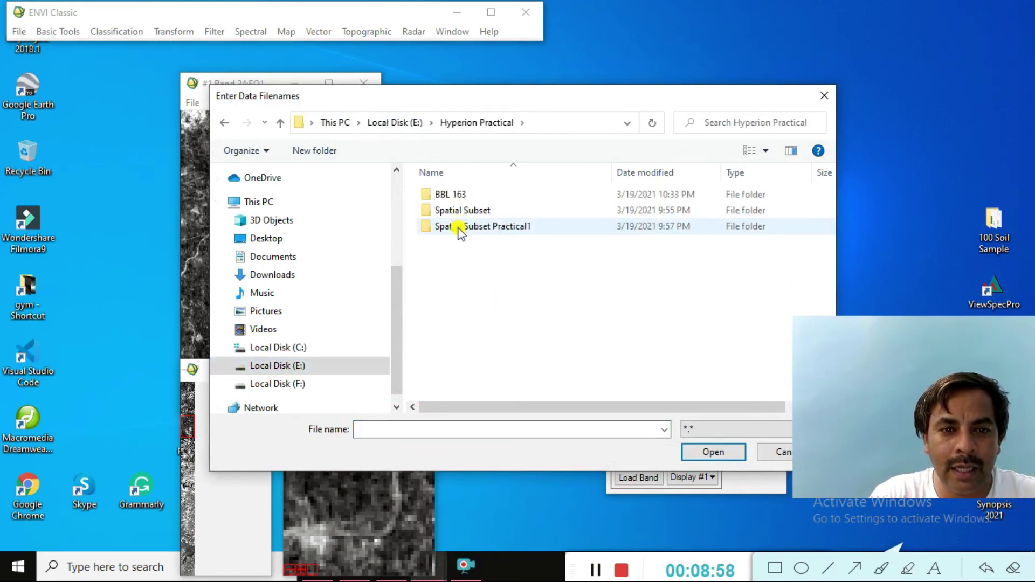
double_click(445, 195)
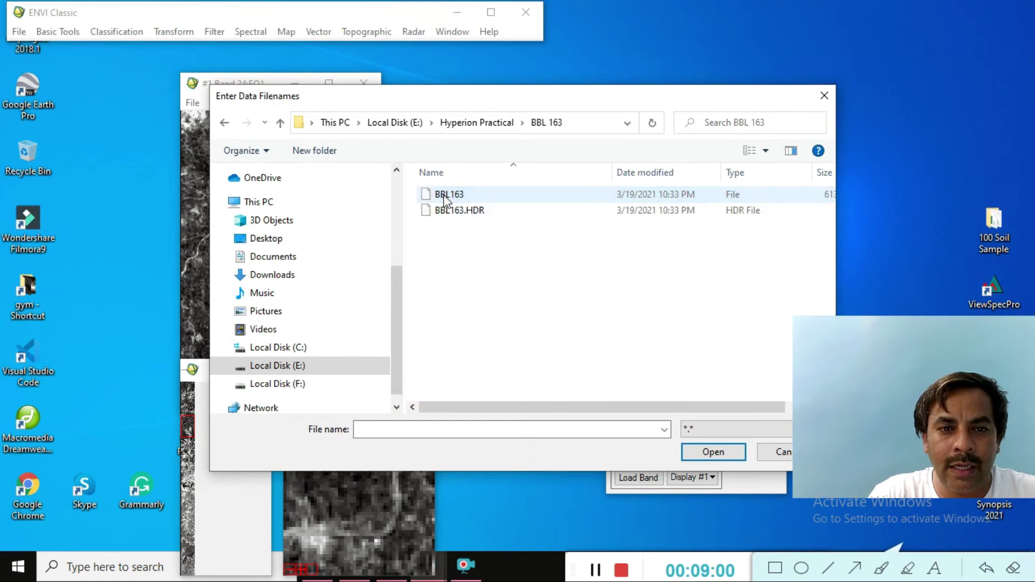
click(444, 195)
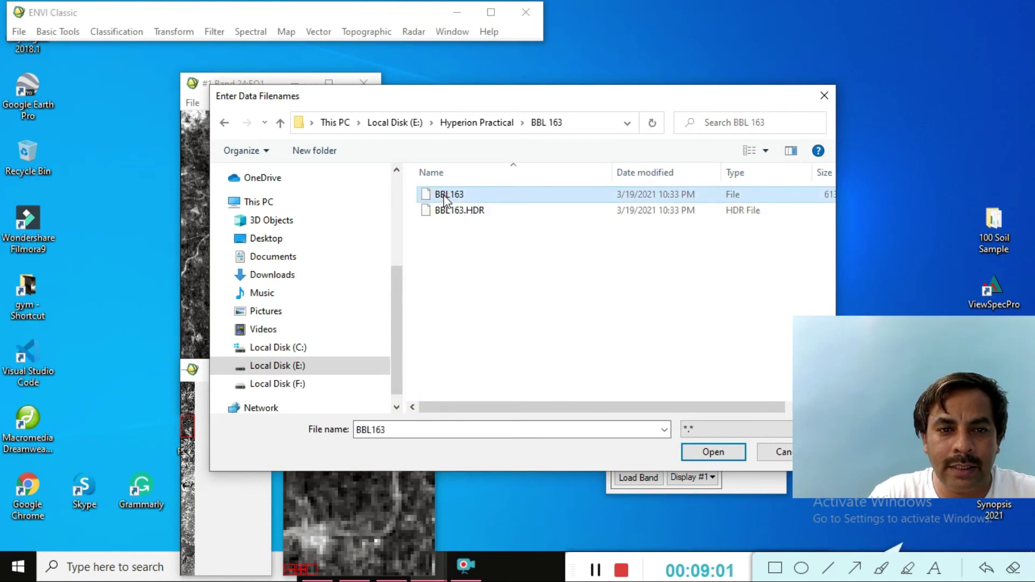
click(712, 453)
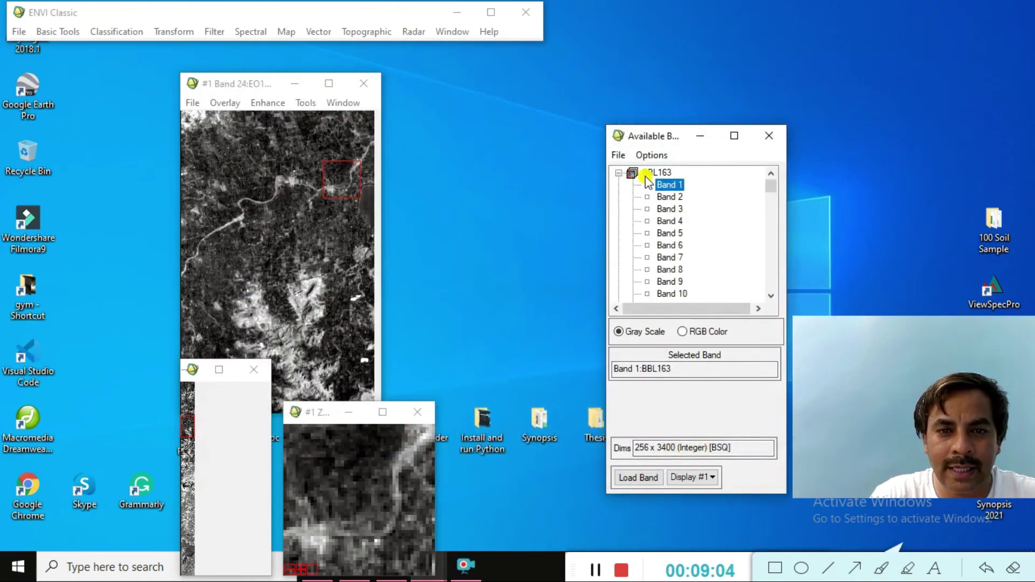
click(650, 173)
- Load BBL163 Bands 1, 2, 3 and then 5 into display #1 in gray scale
right_click(654, 174)
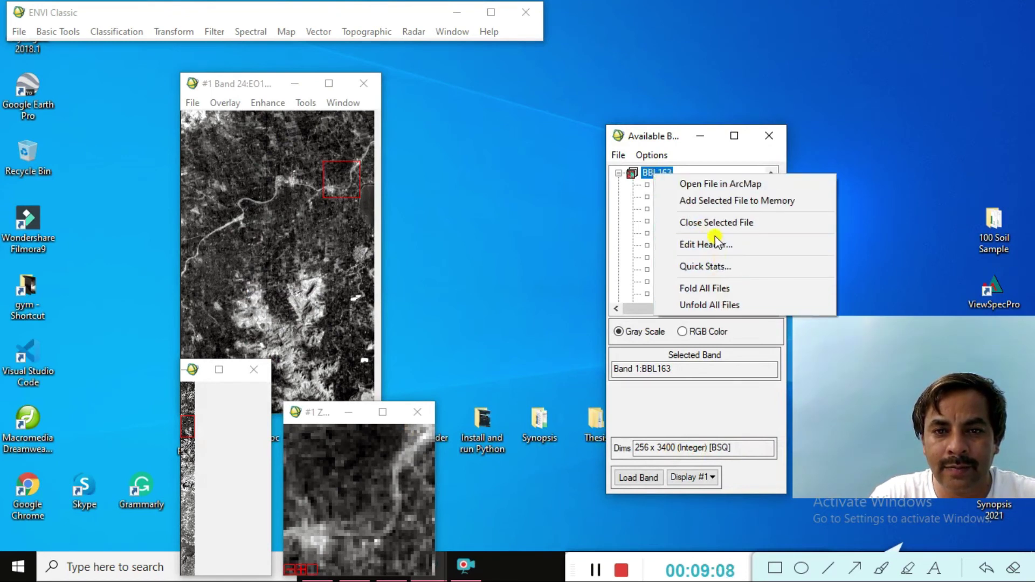
click(647, 172)
double_click(656, 184)
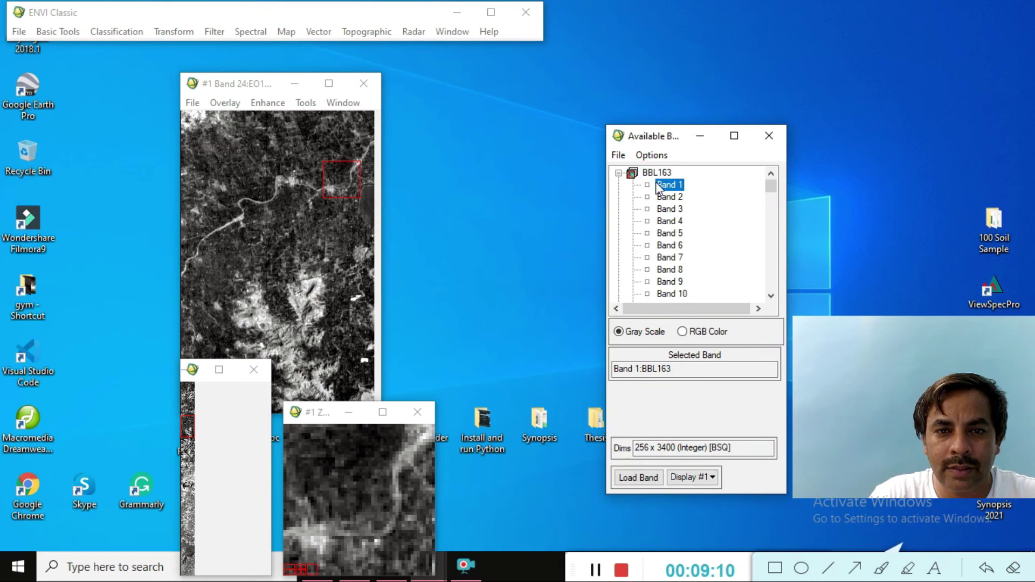
double_click(669, 197)
double_click(670, 208)
click(681, 235)
double_click(669, 233)
- Scroll the BBL163 band list down to its last band
scroll(674, 299, down, 20)
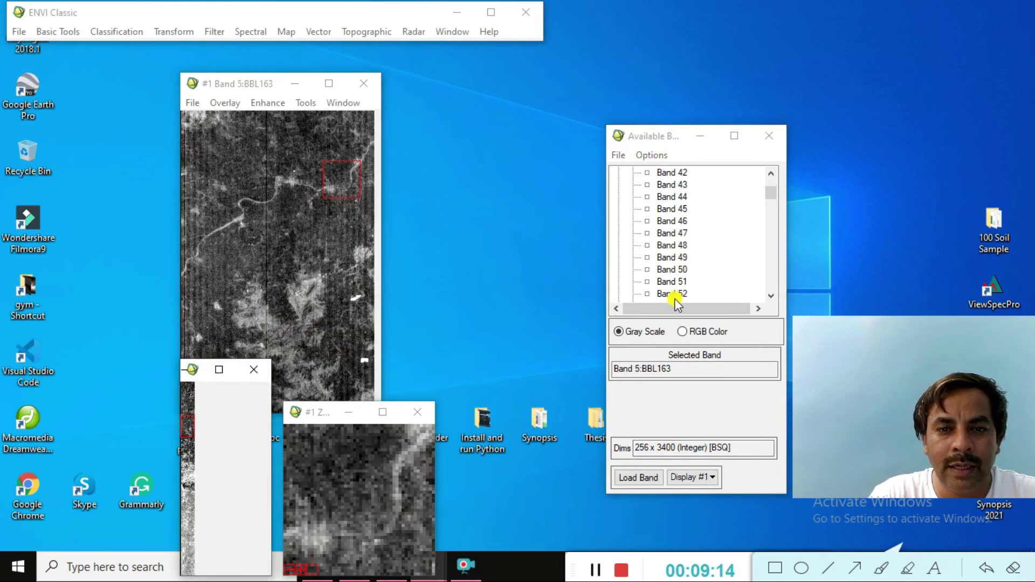
scroll(681, 306, down, 20)
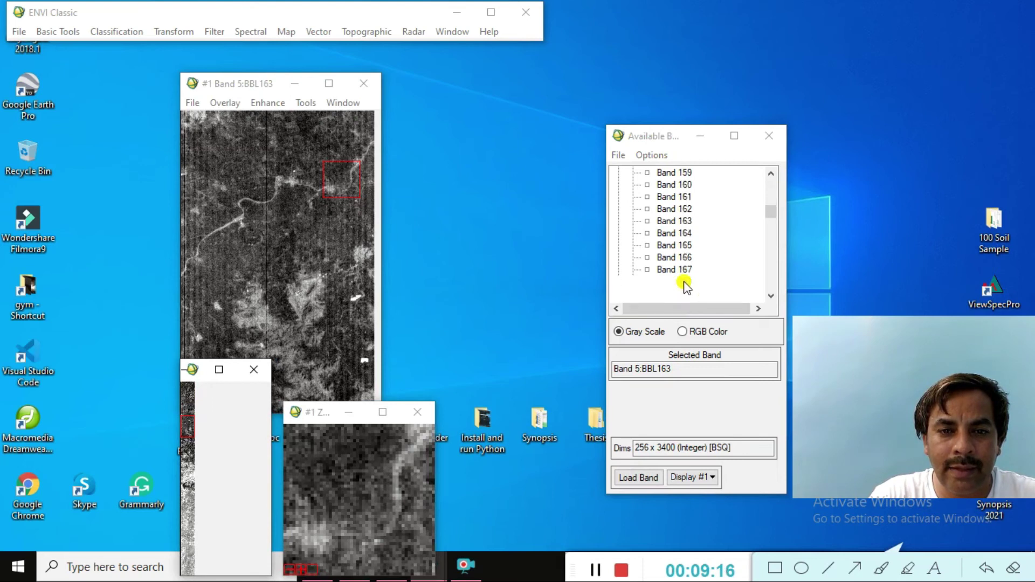
scroll(685, 291, down, 12)
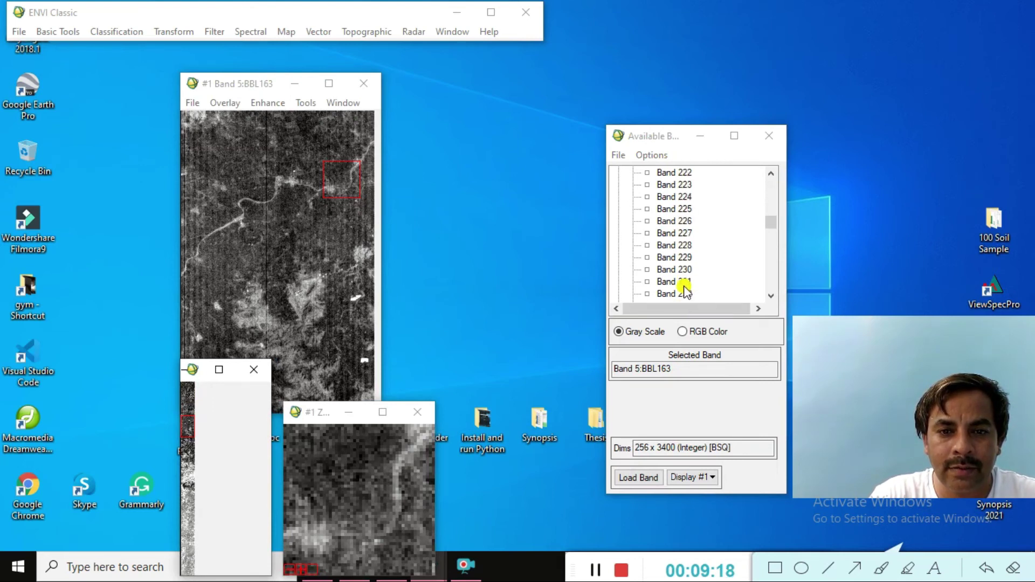
drag(771, 216, 778, 153)
- Close all open files and their displays, confirming with Yes
click(620, 157)
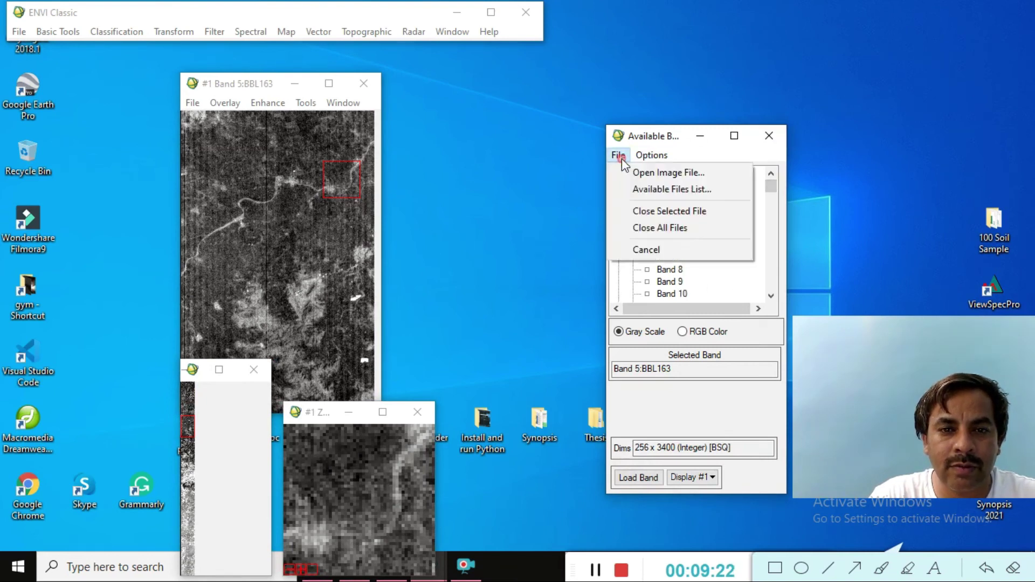
click(650, 228)
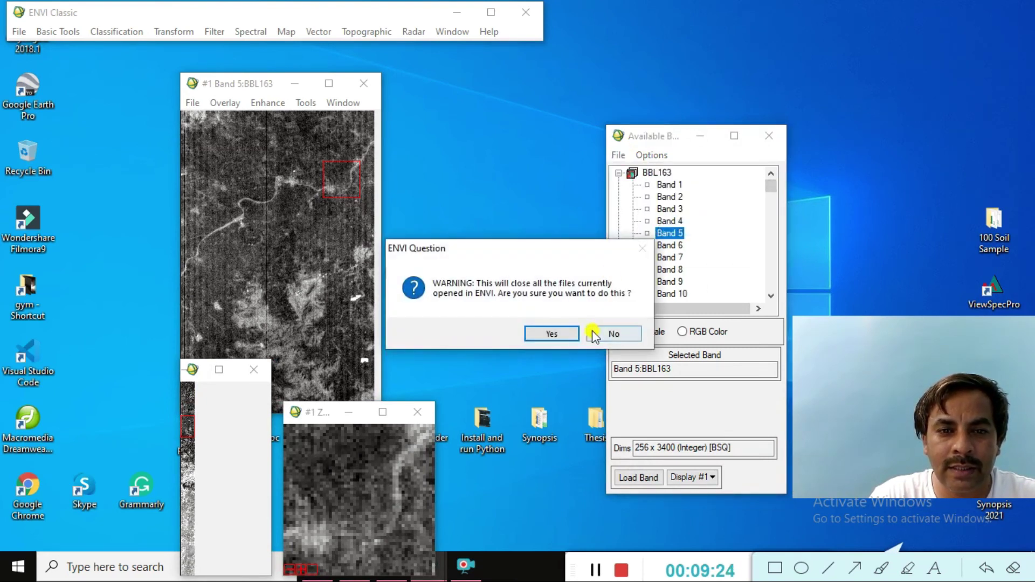
click(565, 333)
- Reopen BBL163, listing Band 1 (426.8200) through Band 163 (2355.2100)
click(621, 156)
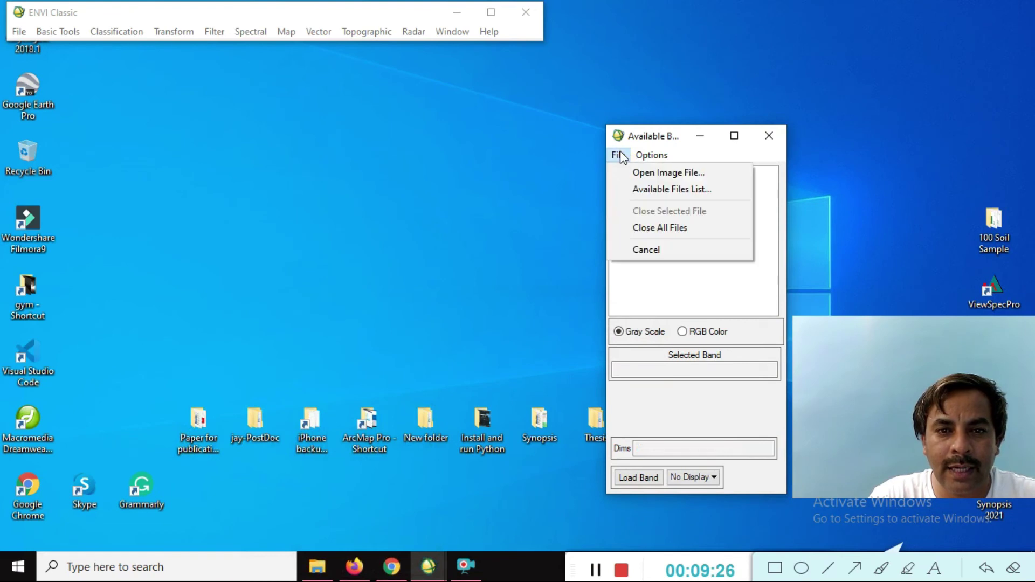
click(642, 171)
click(441, 194)
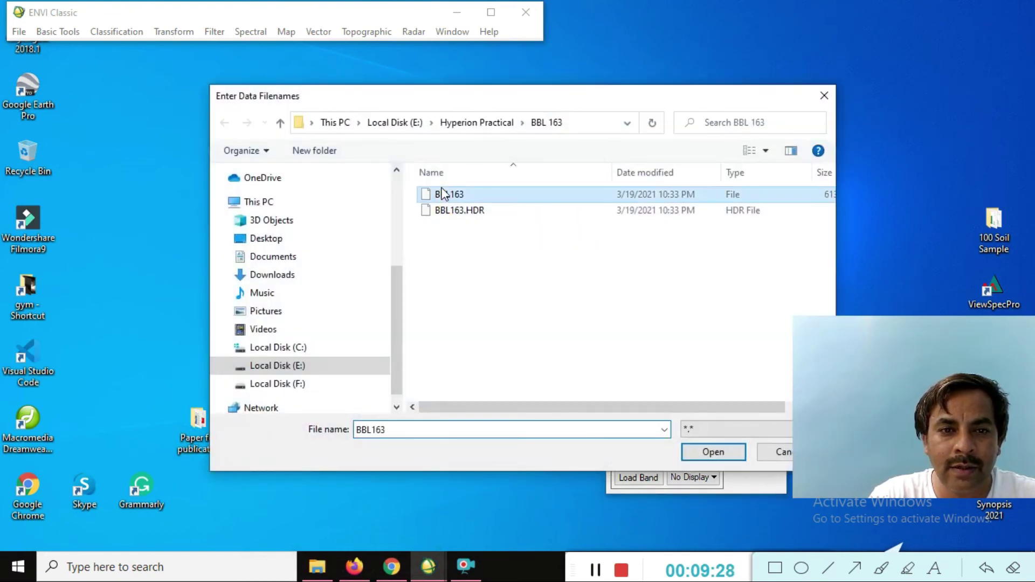
click(712, 452)
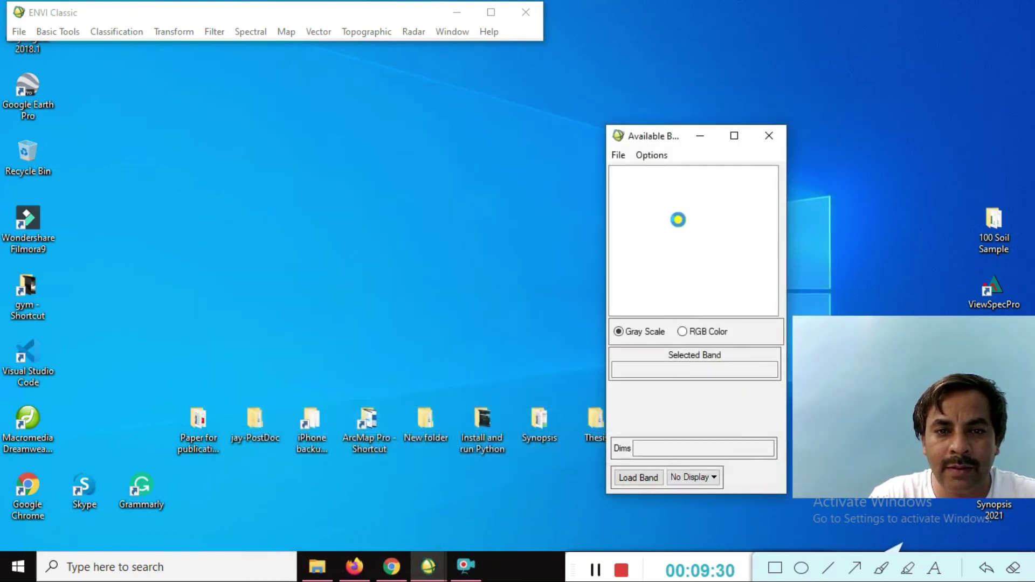
drag(771, 186, 789, 175)
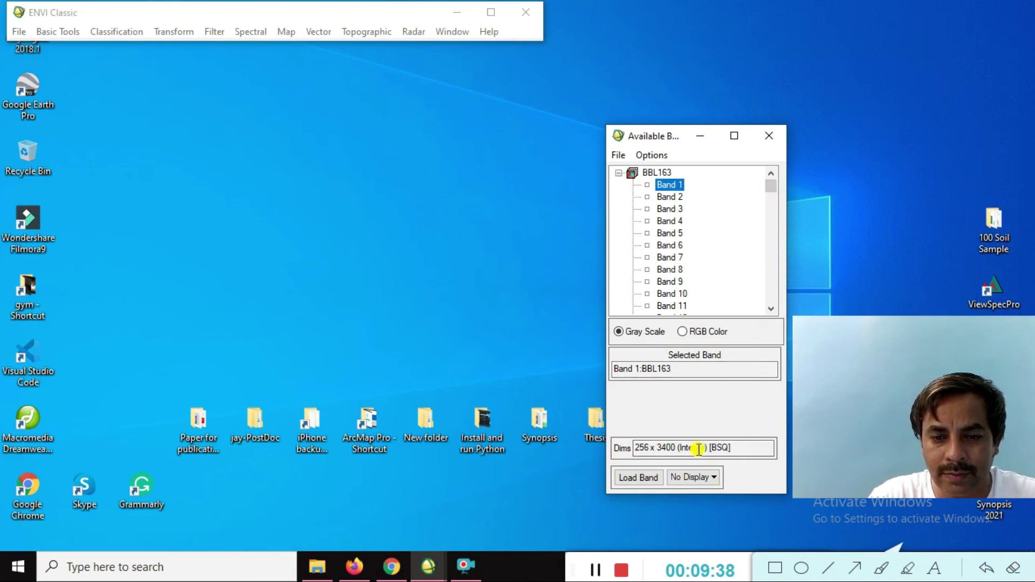
click(595, 570)
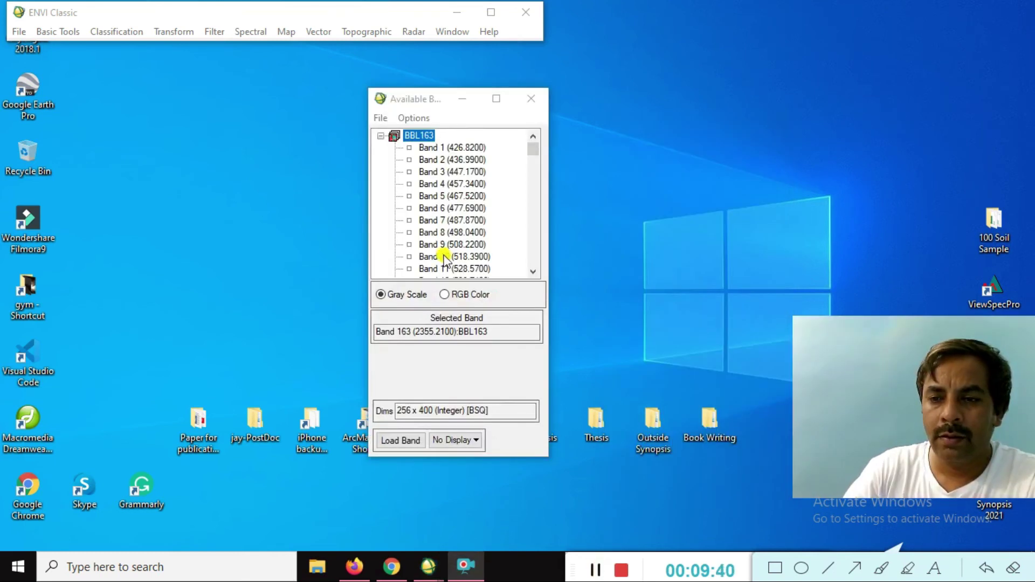
- Close the selected BBL163 file and reopen it from E:\Hyperion Practical\BBL 163
right_click(410, 136)
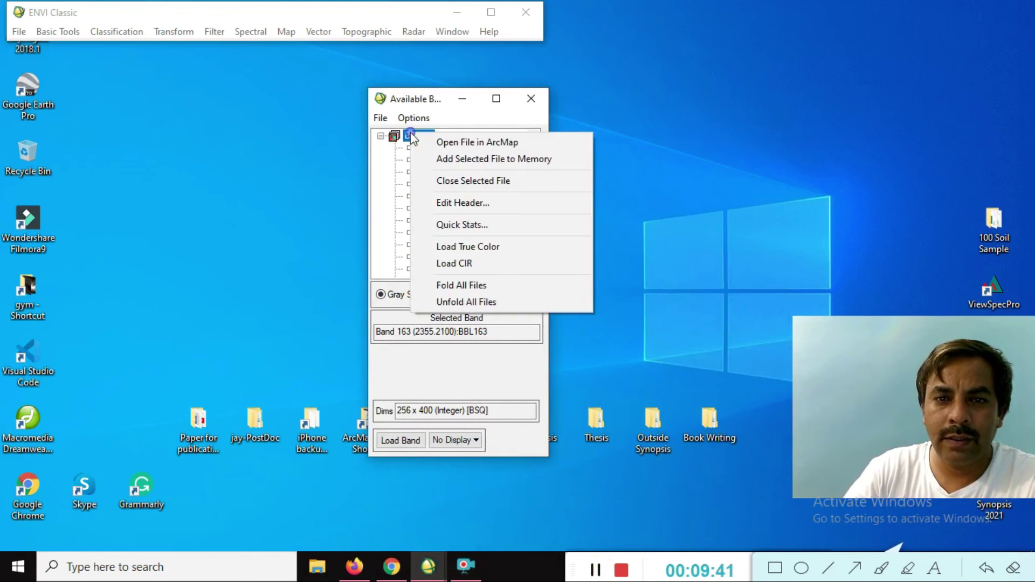
click(456, 181)
click(381, 119)
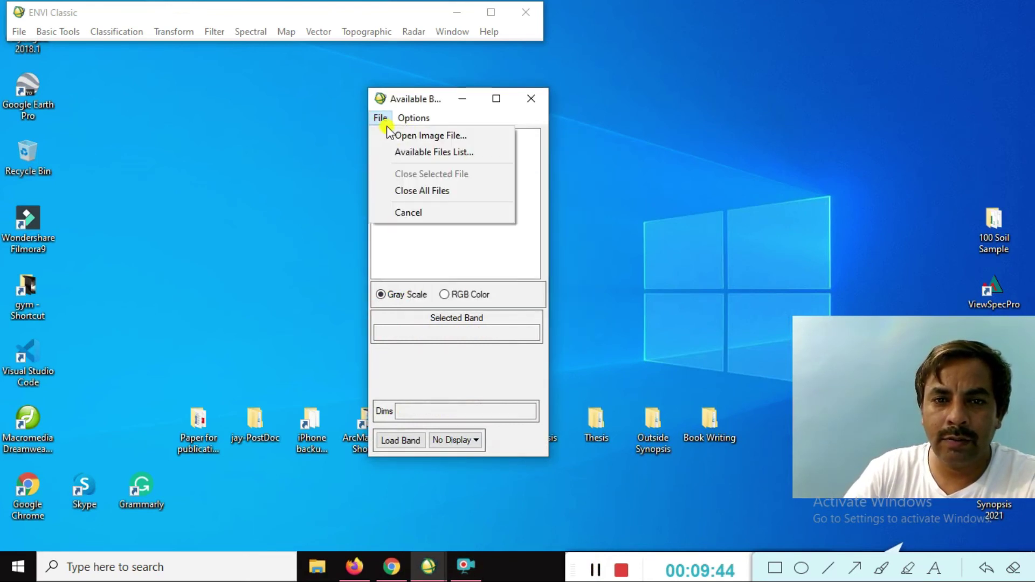
click(400, 137)
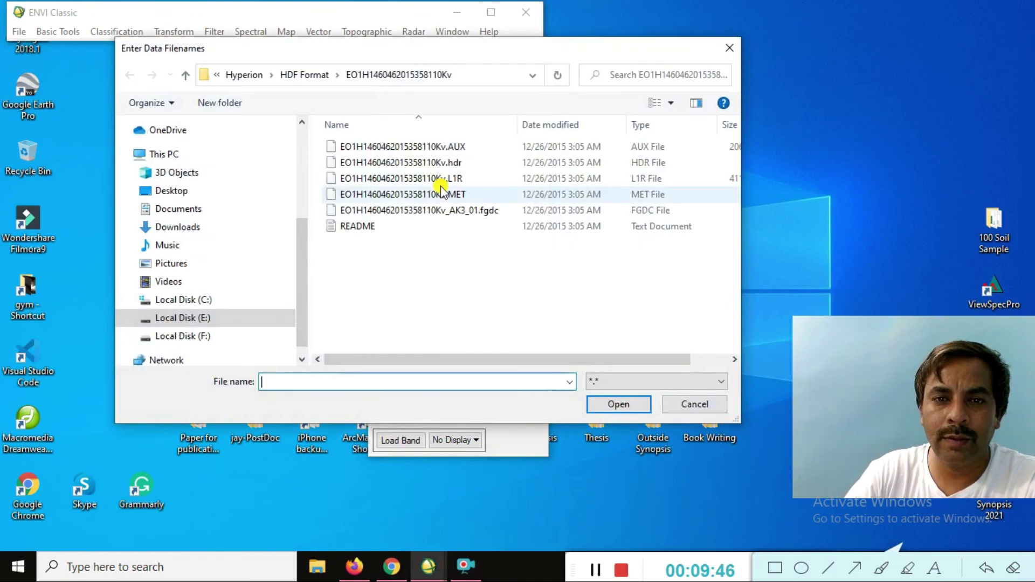
click(200, 322)
double_click(381, 179)
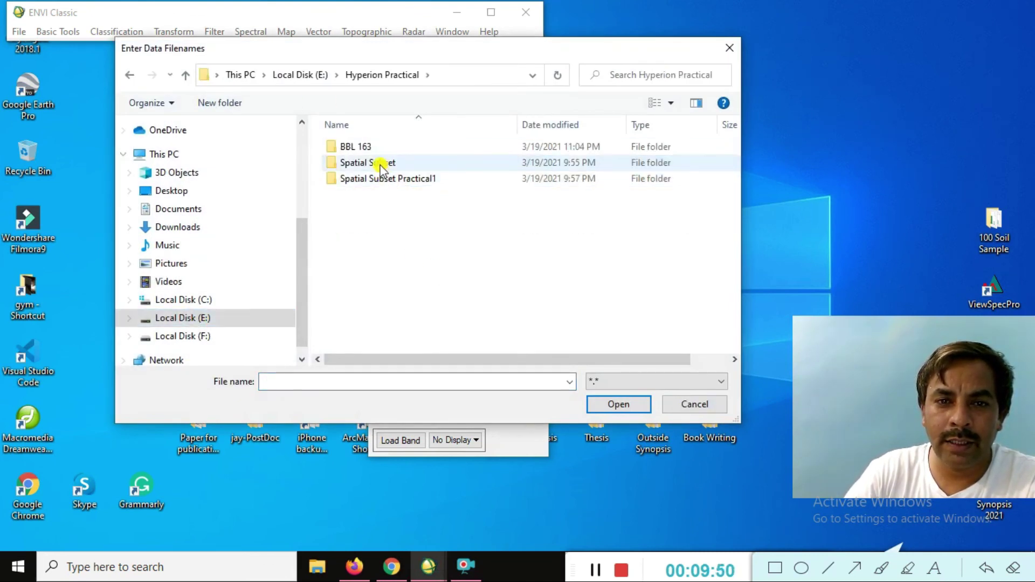
double_click(357, 147)
click(361, 147)
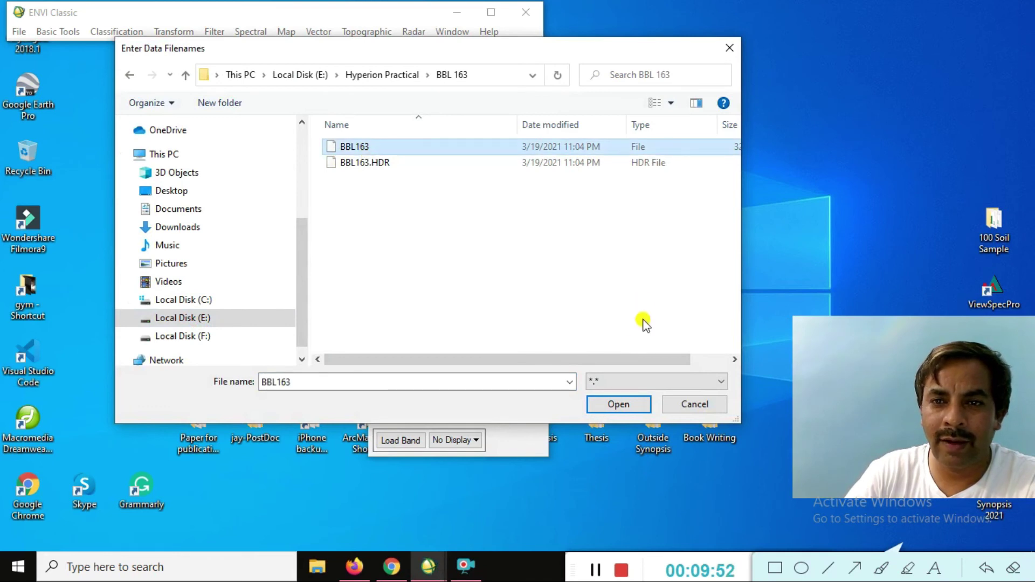
click(626, 405)
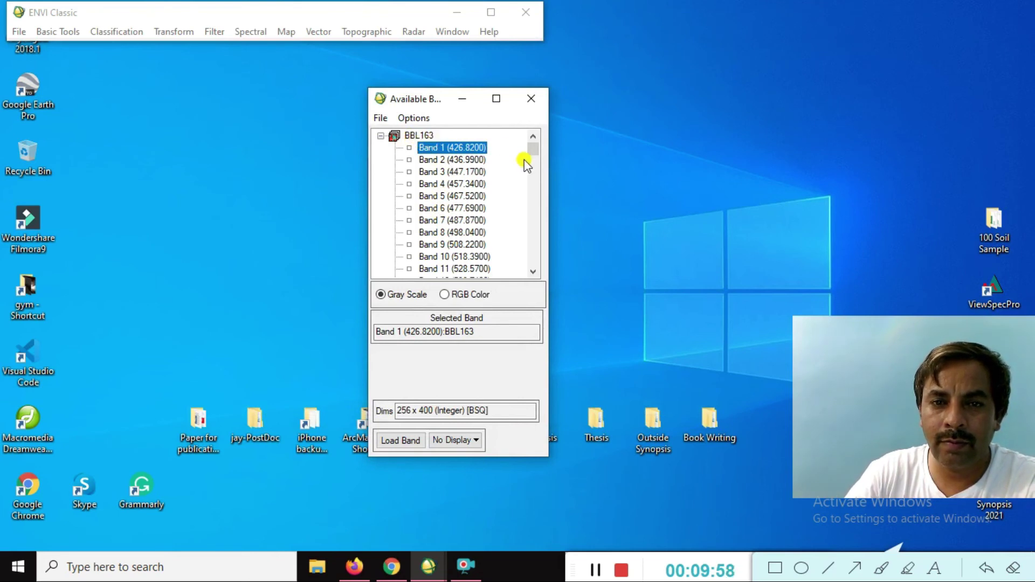
drag(533, 151, 539, 122)
- Load BBL163 as true colour: R Band 22, G Band 13, B Band 4
click(438, 257)
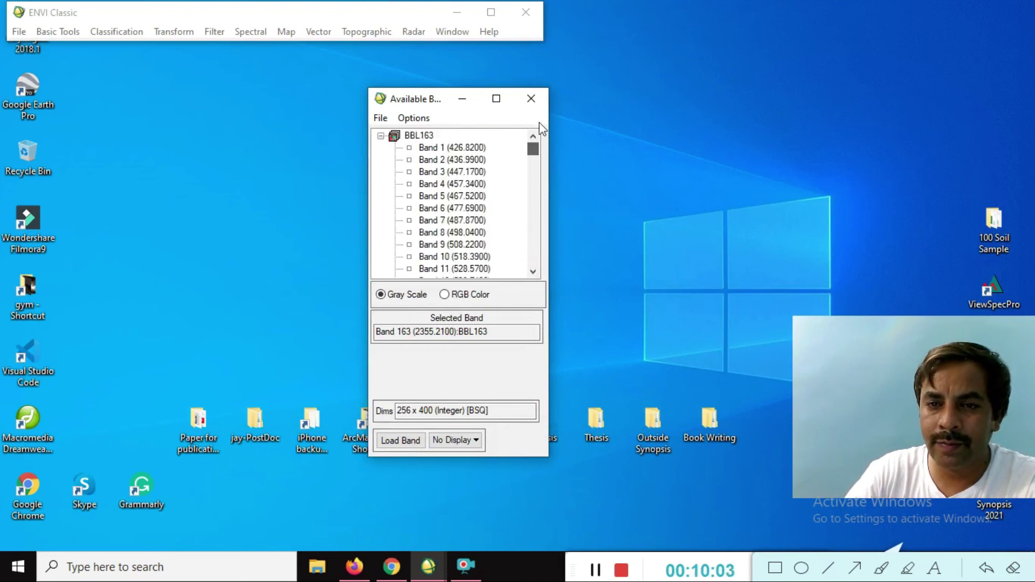
right_click(414, 136)
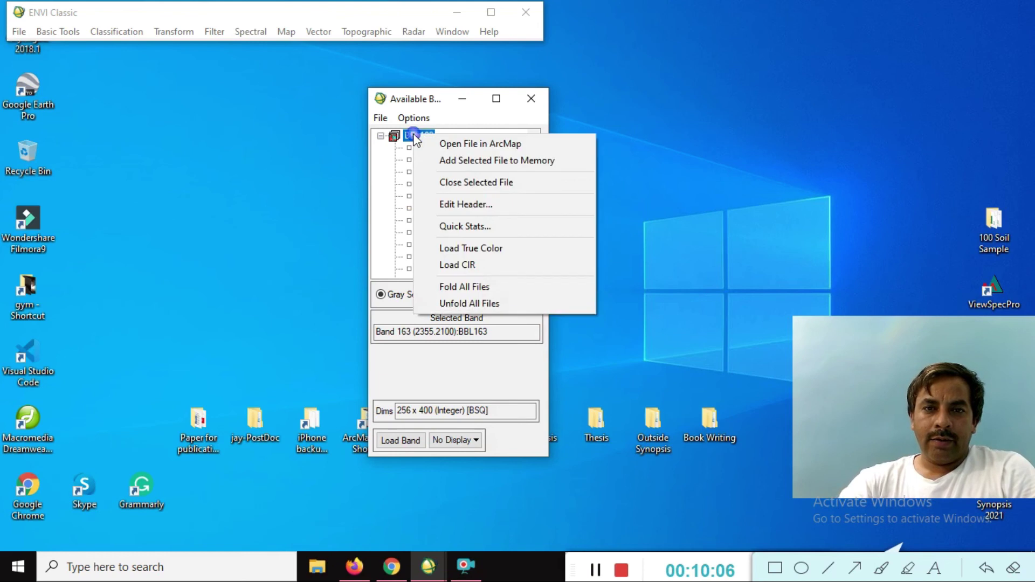
click(489, 249)
- Reposition the image window, move the zoom area, and check a pixel's location and values
drag(67, 58, 671, 33)
click(744, 125)
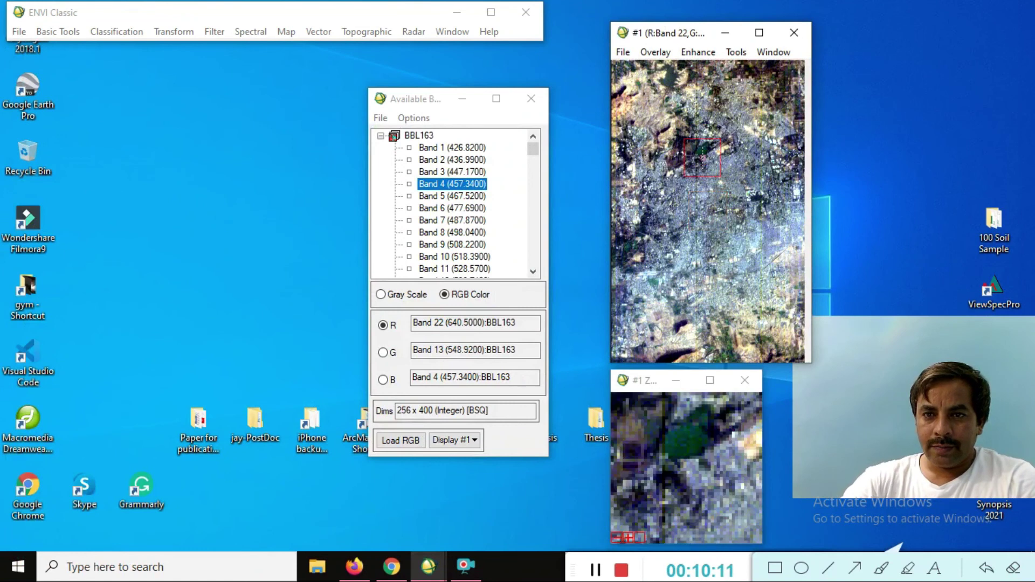
drag(744, 125, 691, 187)
double_click(706, 250)
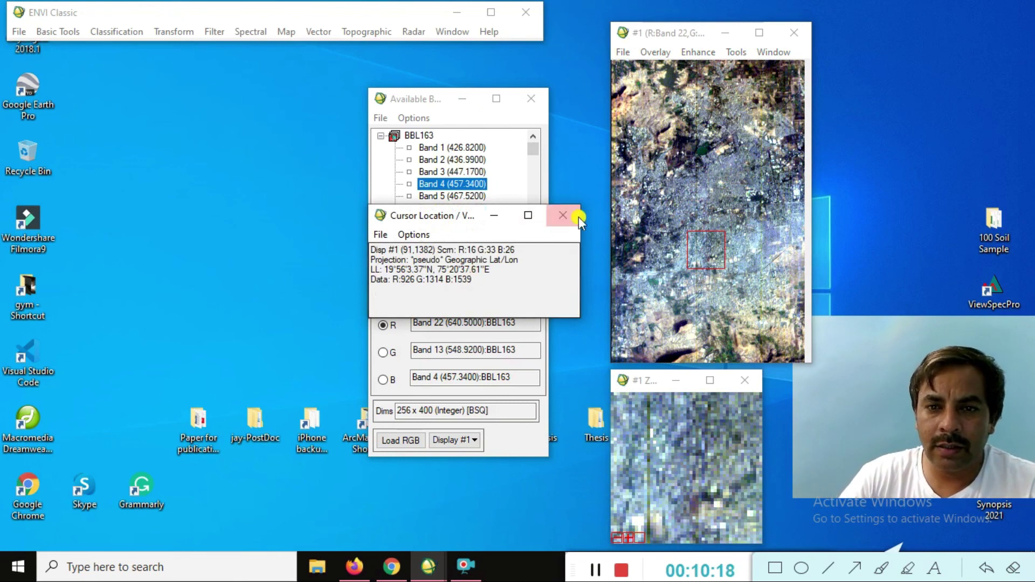
click(563, 216)
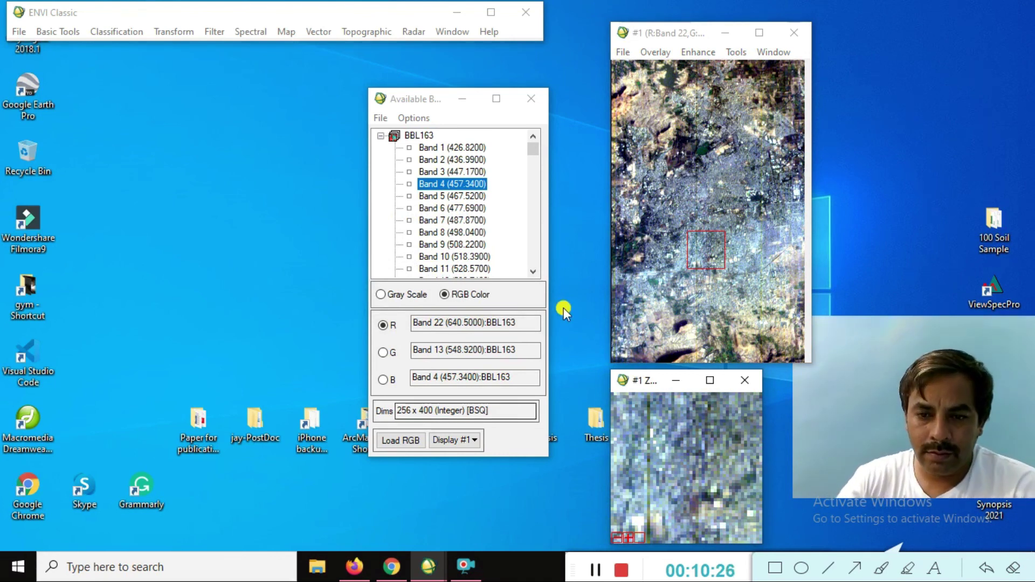
click(596, 571)
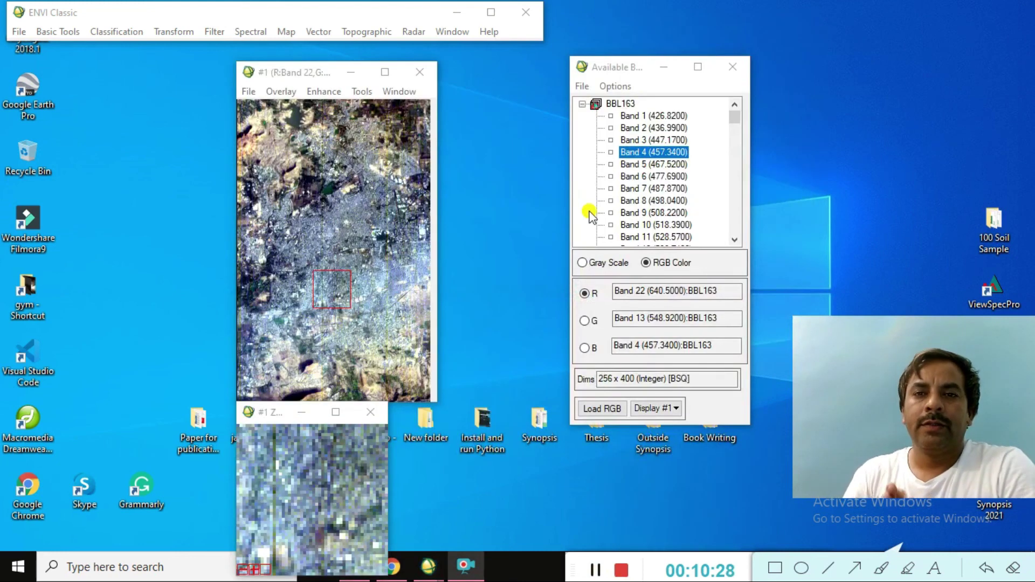